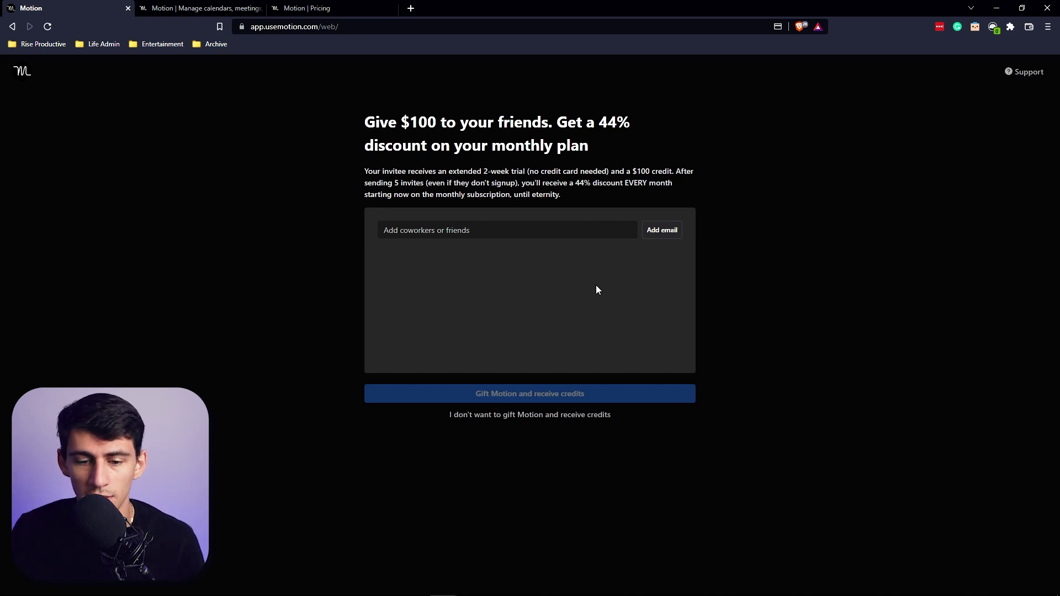
- Decline gifting Motion to friends and add a Sunday work-hours block from 7am to 3pm
click(533, 419)
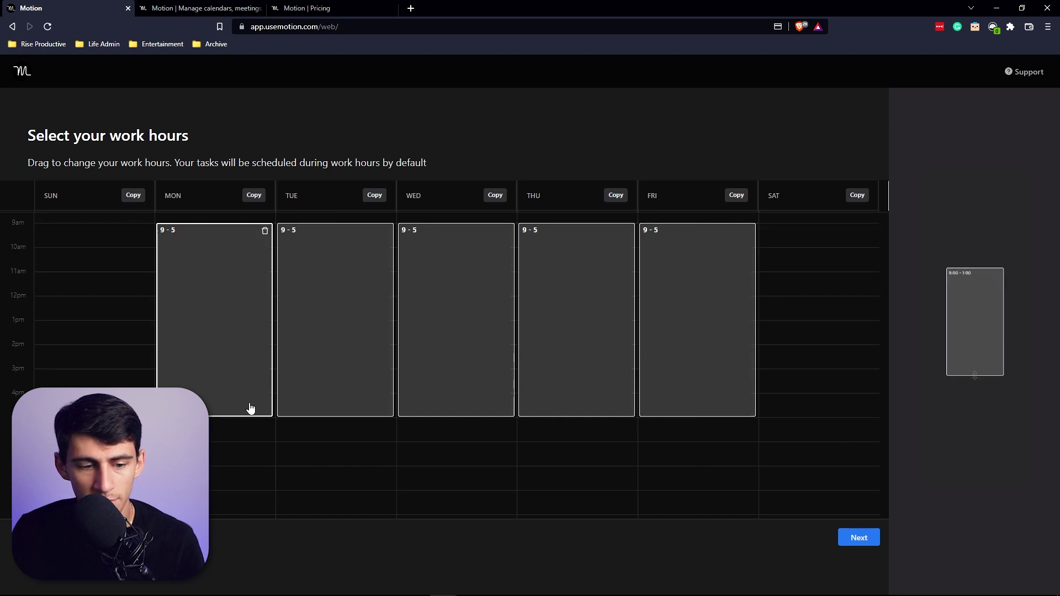
mouse_move(246, 416)
mouse_down()
mouse_move(244, 395)
mouse_move(244, 417)
mouse_up()
scroll(160, 362, up, 4)
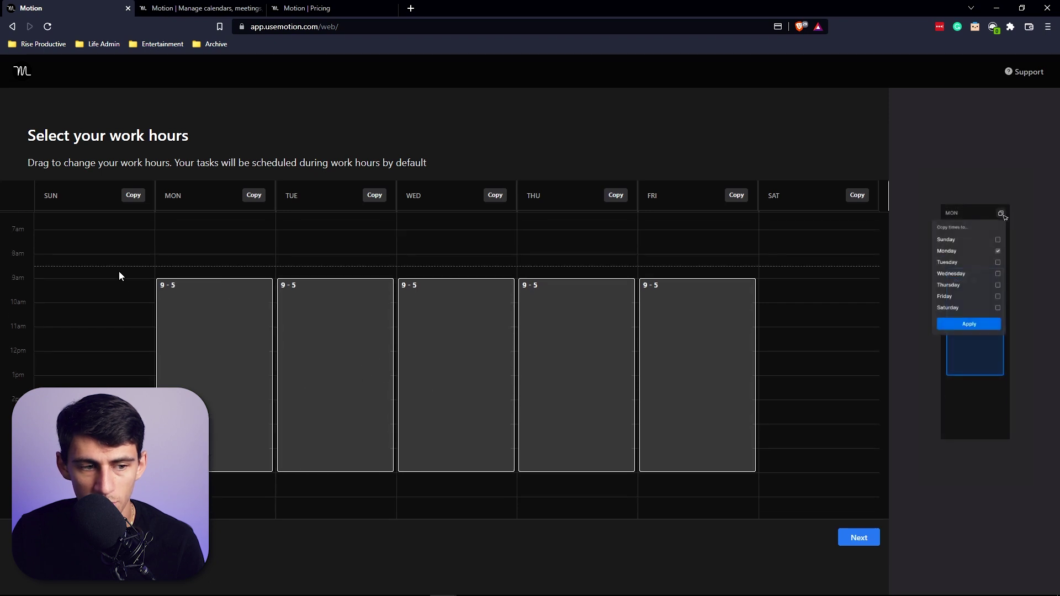
drag(81, 286, 83, 406)
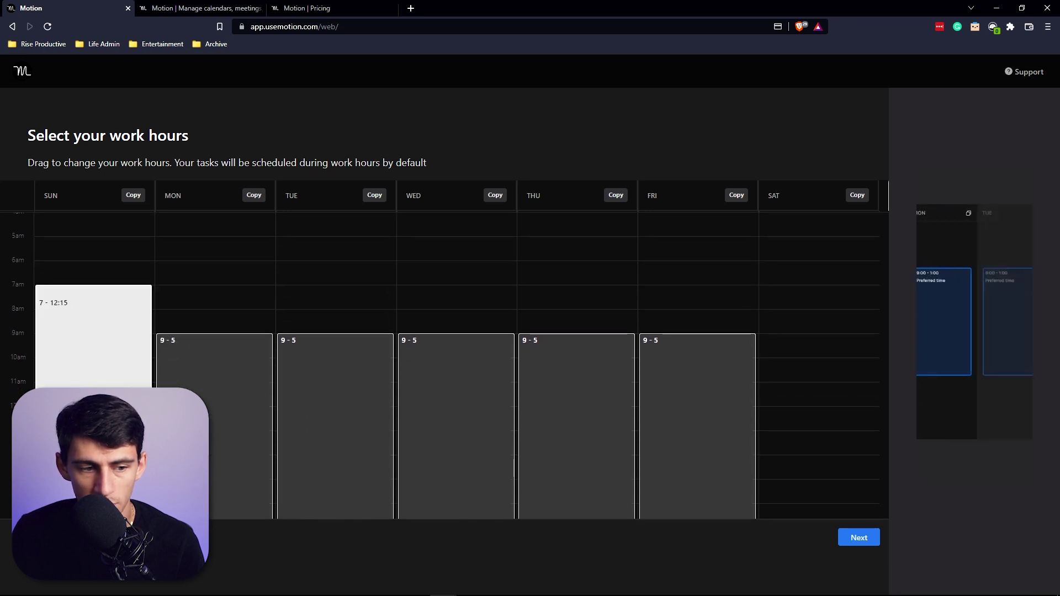
drag(766, 286, 789, 364)
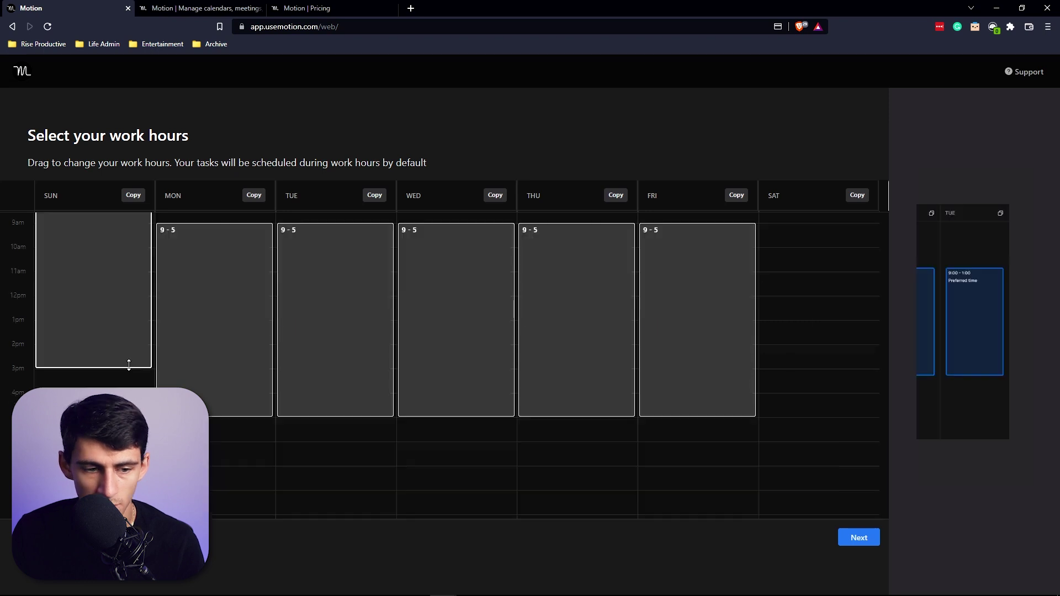
scroll(455, 374, up, 3)
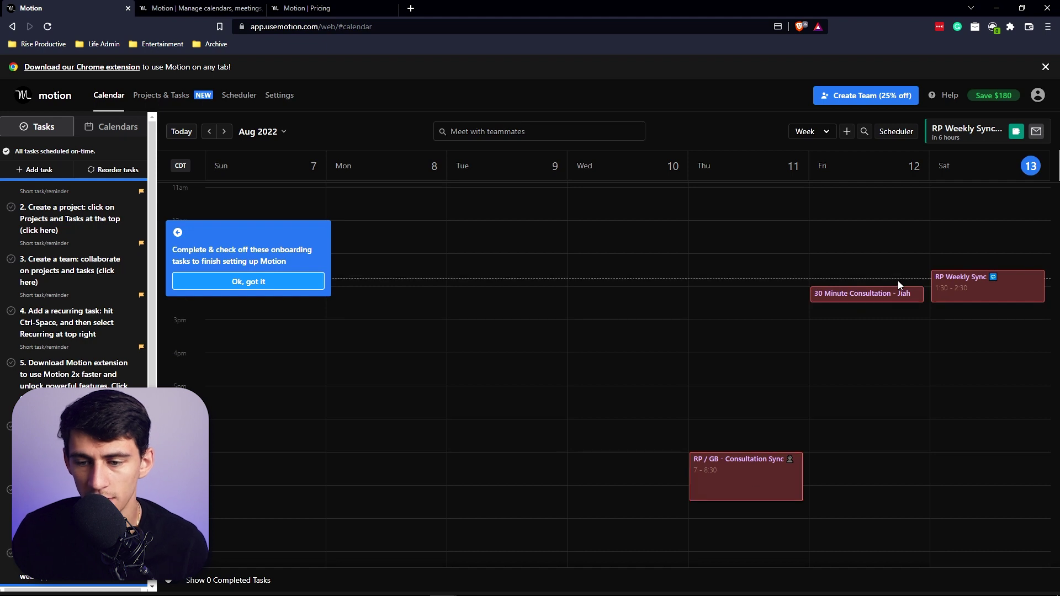
- Review the account's plan details and the calendar's scheduled events for the week of August 7 to 13
click(1037, 95)
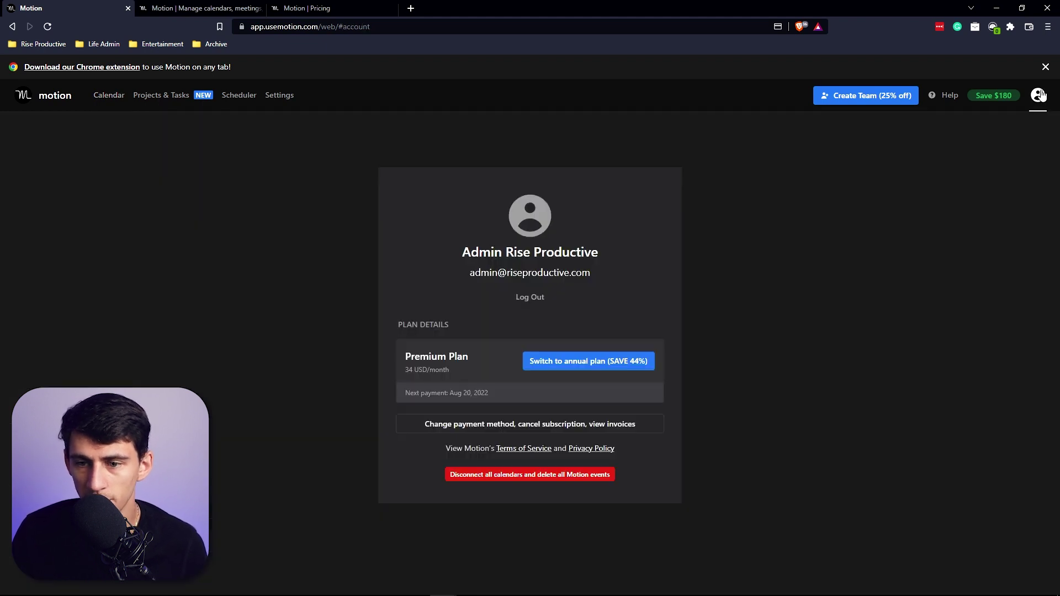
click(110, 97)
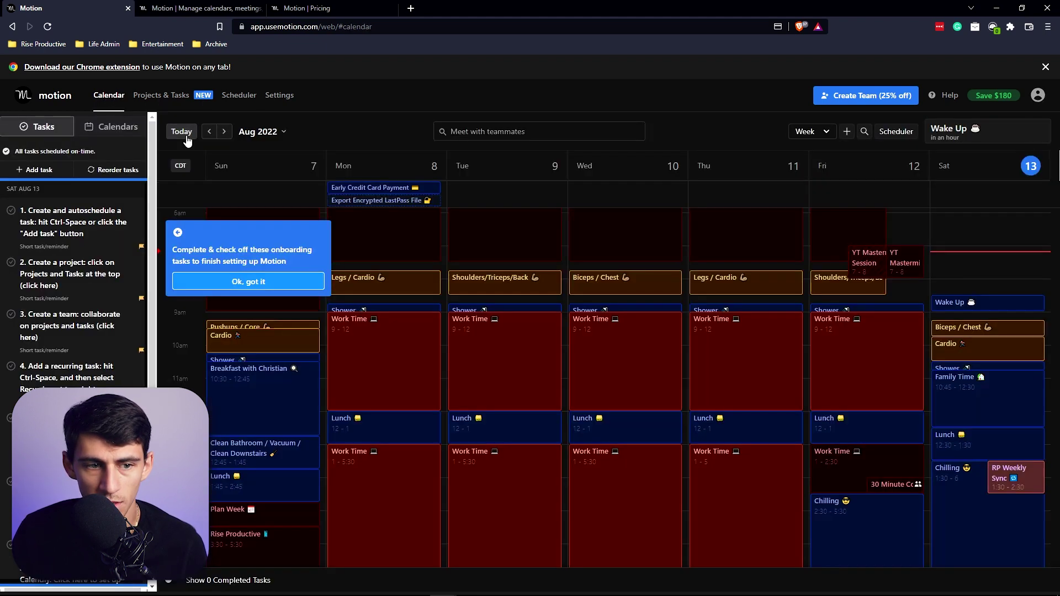
scroll(628, 309, down, 2)
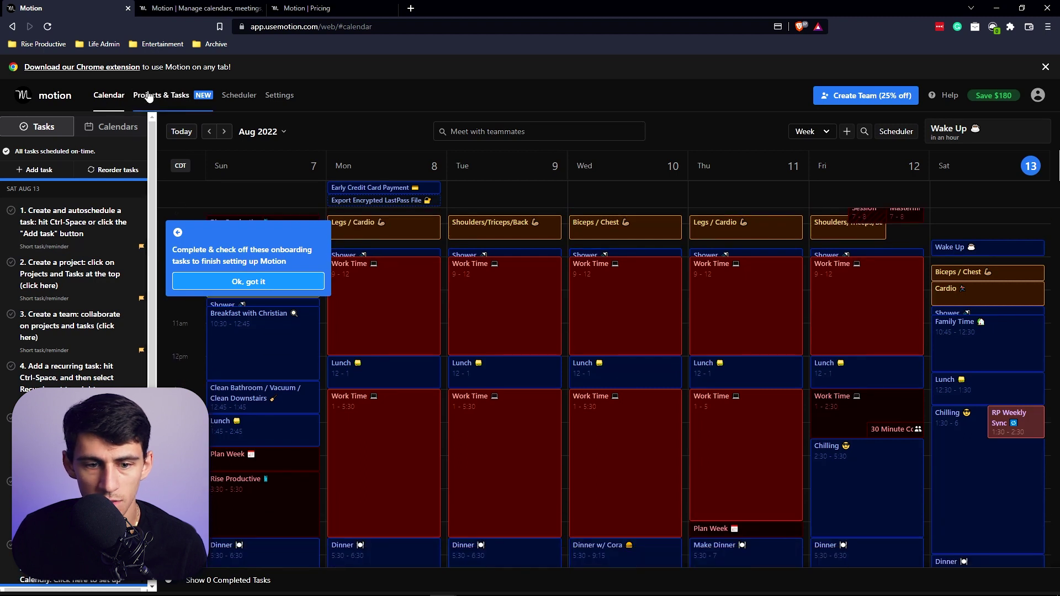
scroll(628, 310, down, 1)
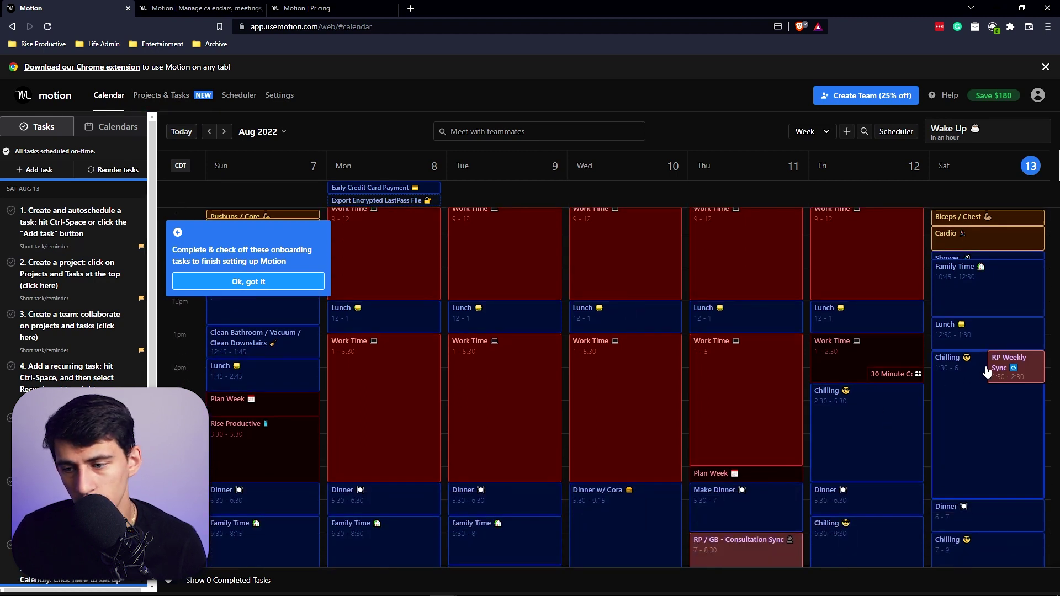
scroll(988, 370, down, 2)
scroll(987, 372, down, 2)
scroll(599, 226, up, 5)
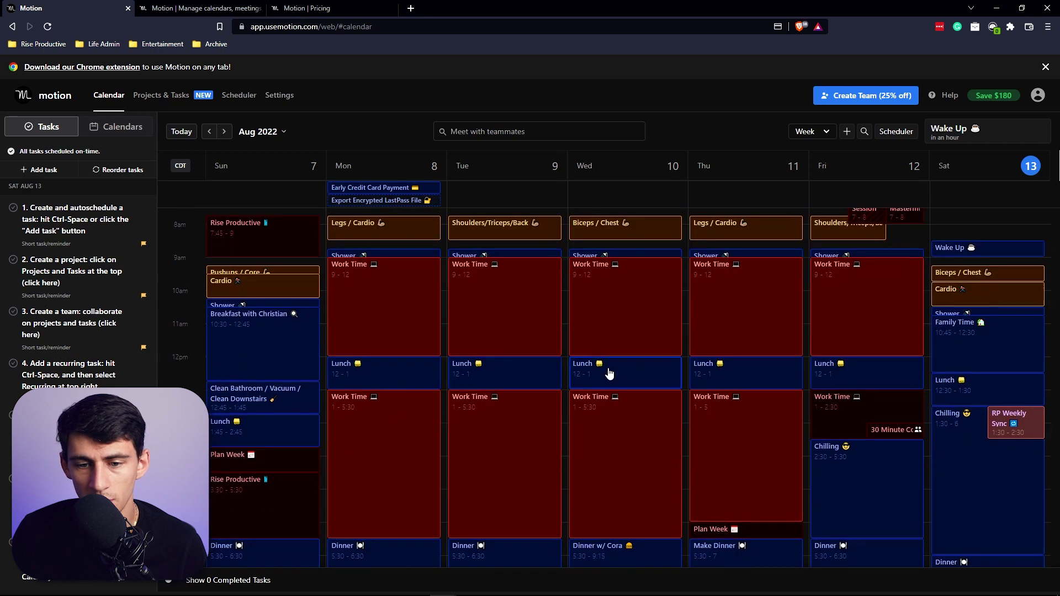
scroll(582, 277, down, 2)
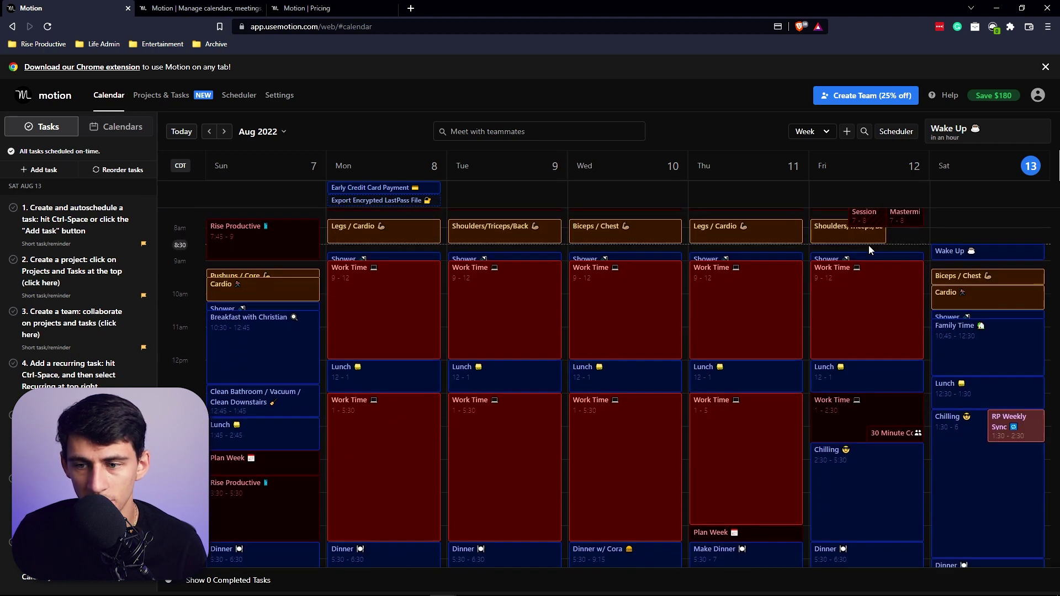
scroll(582, 278, down, 4)
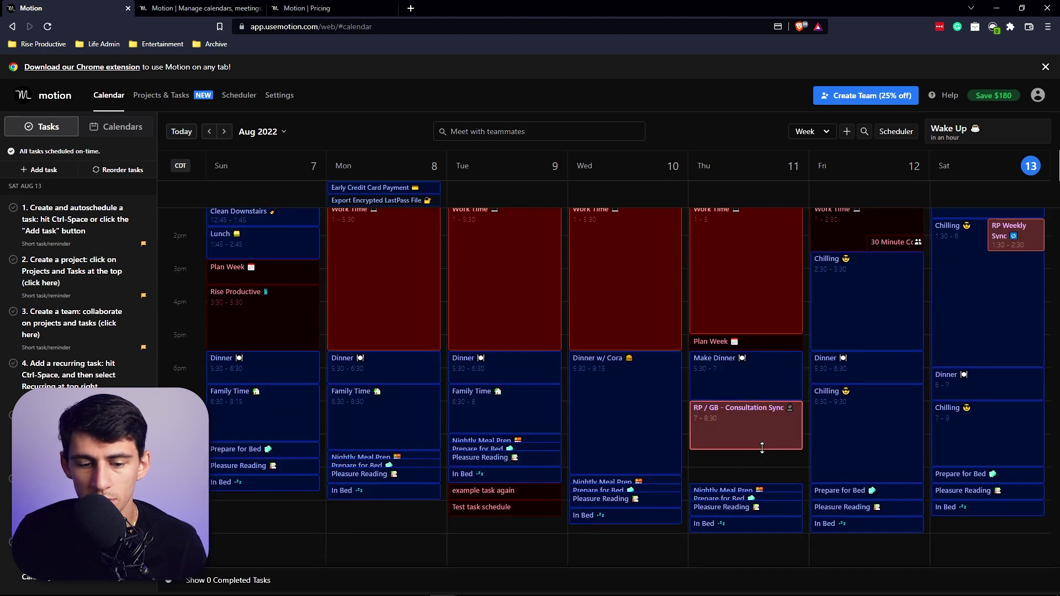
- Change the calendar from Week to Day view
click(812, 132)
click(798, 150)
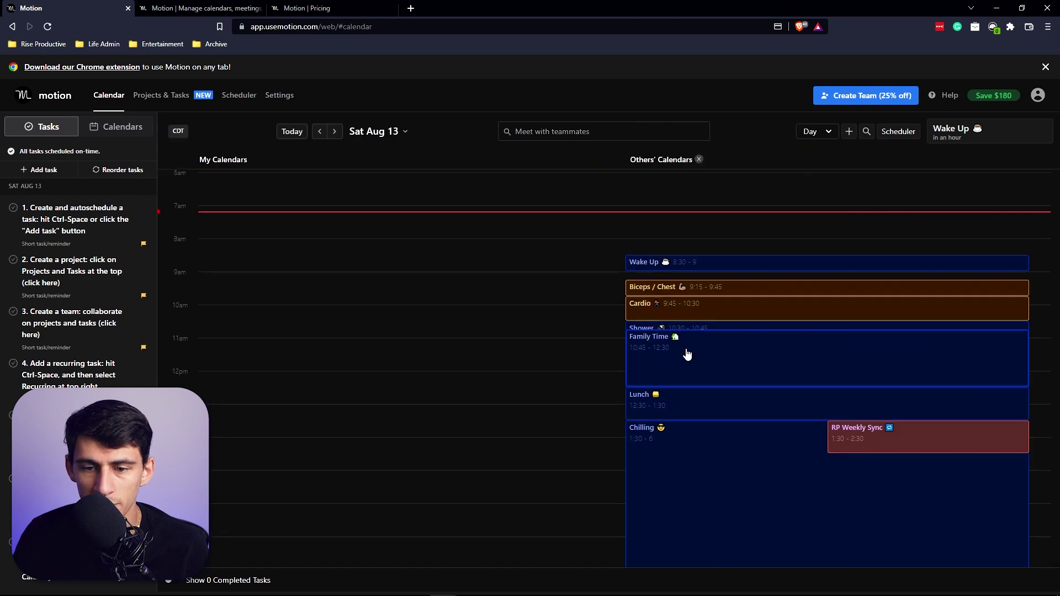
drag(622, 277, 566, 453)
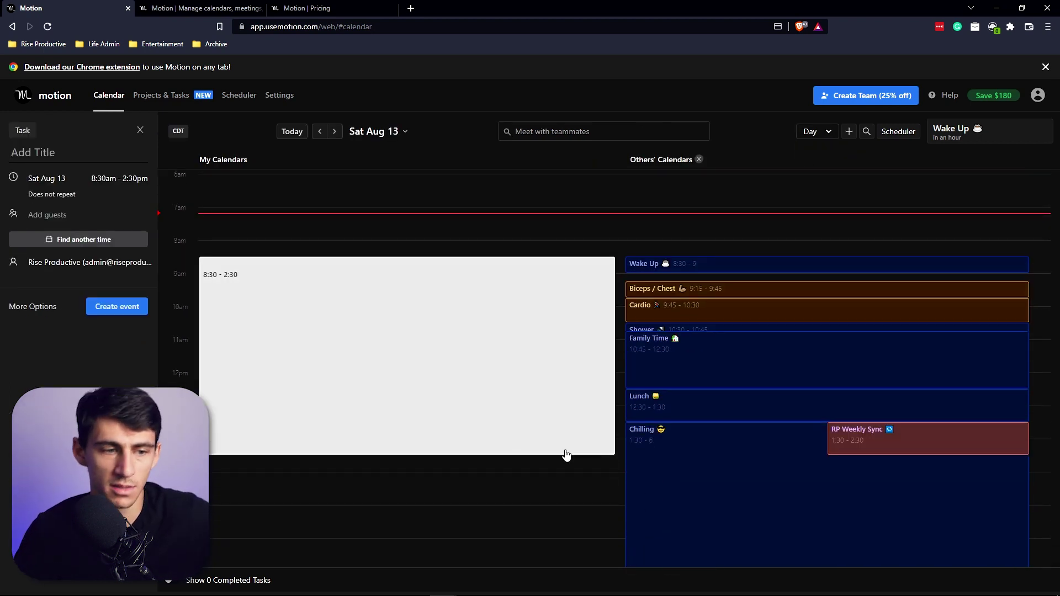
scroll(606, 307, down, 1)
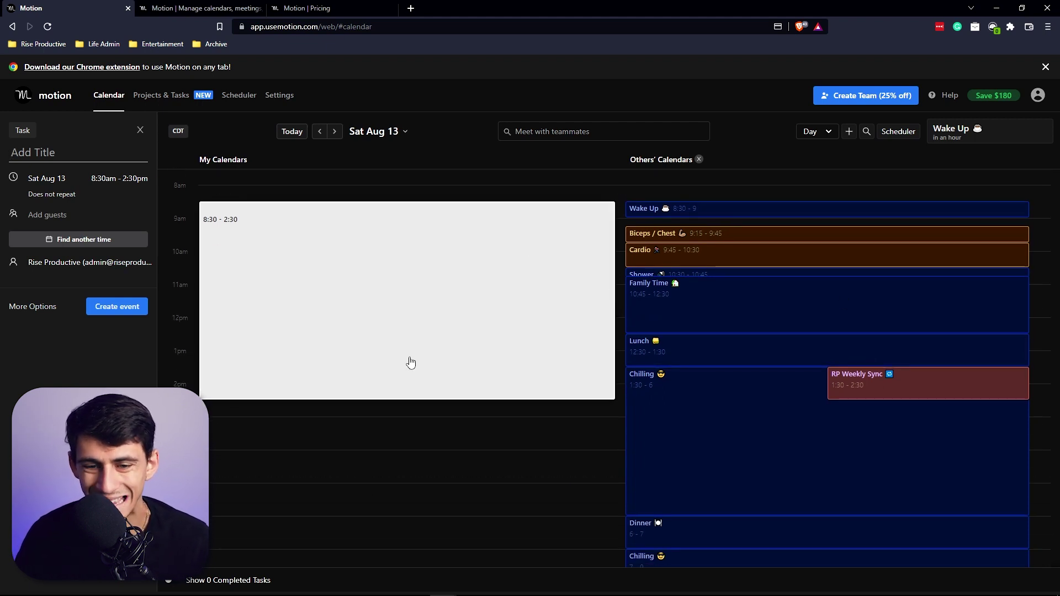
click(141, 130)
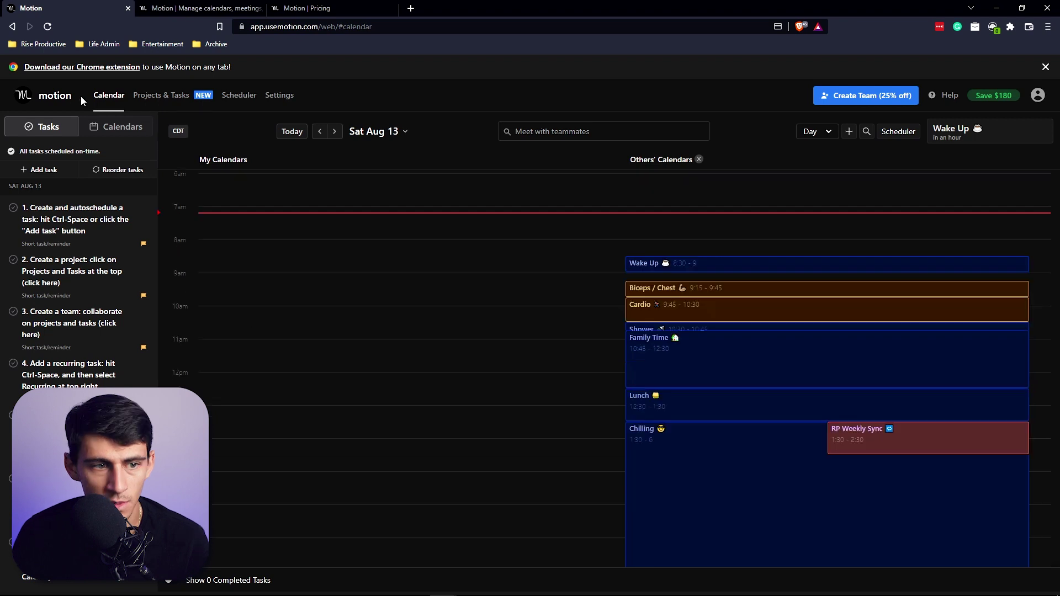
- View the Motion home page, and examine the overview of its Chrome extension in the Chrome Web Store
click(55, 95)
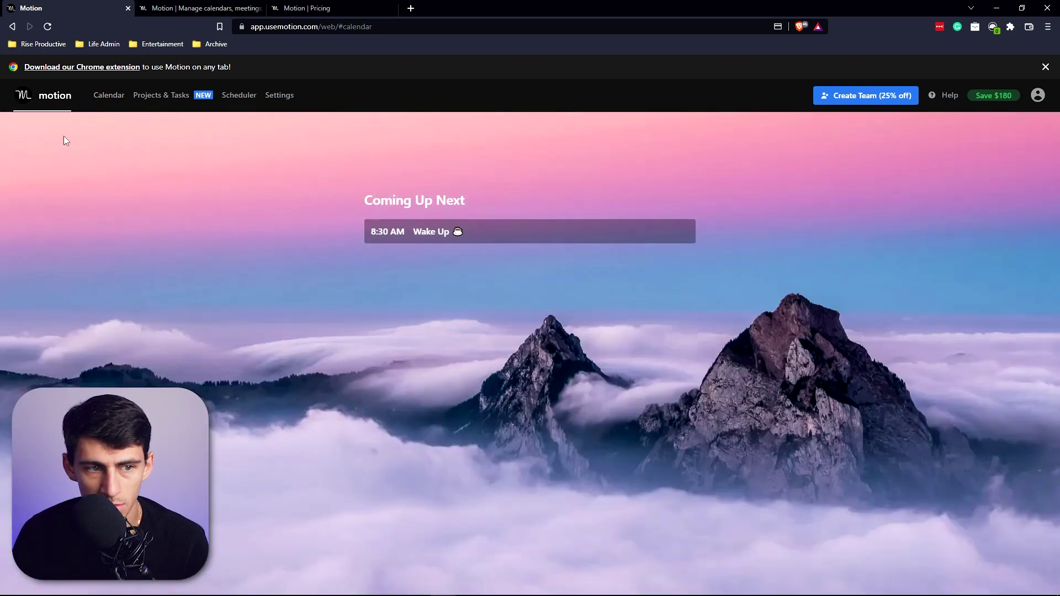
click(82, 66)
scroll(596, 398, down, 1)
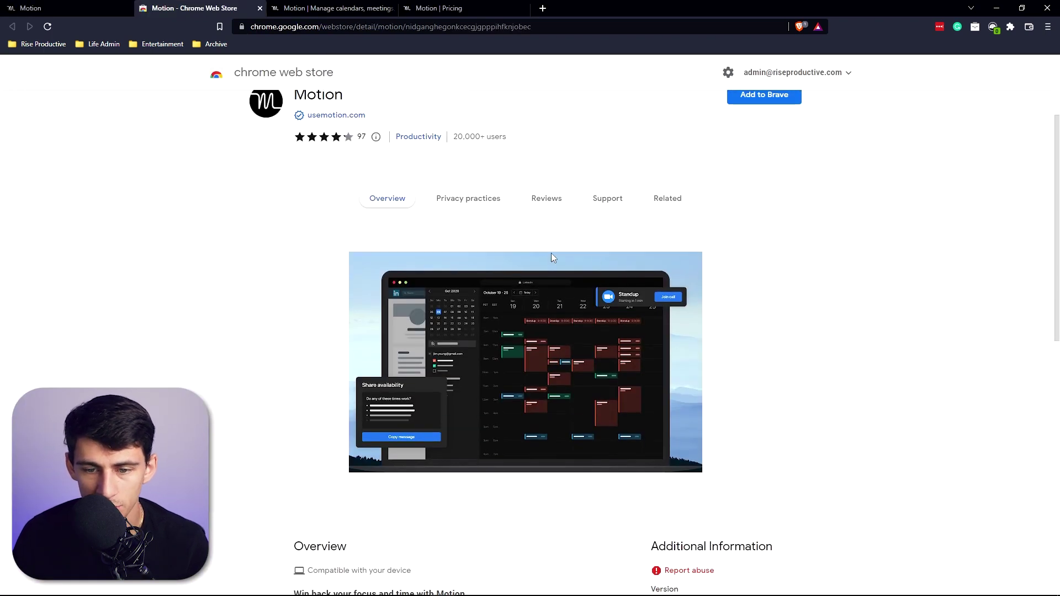
scroll(624, 404, down, 1)
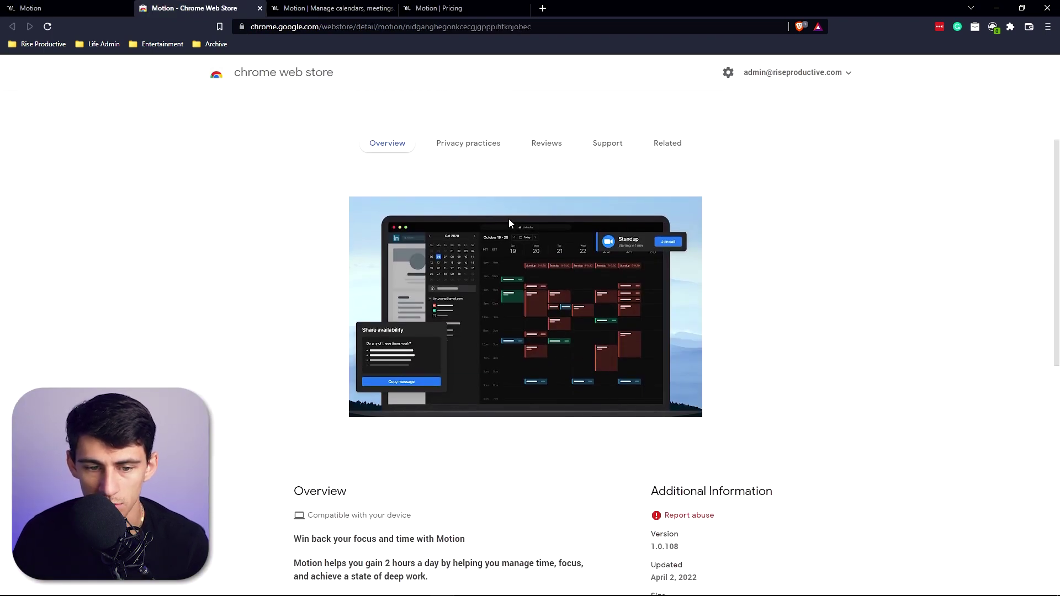
scroll(575, 305, down, 1)
scroll(543, 345, up, 1)
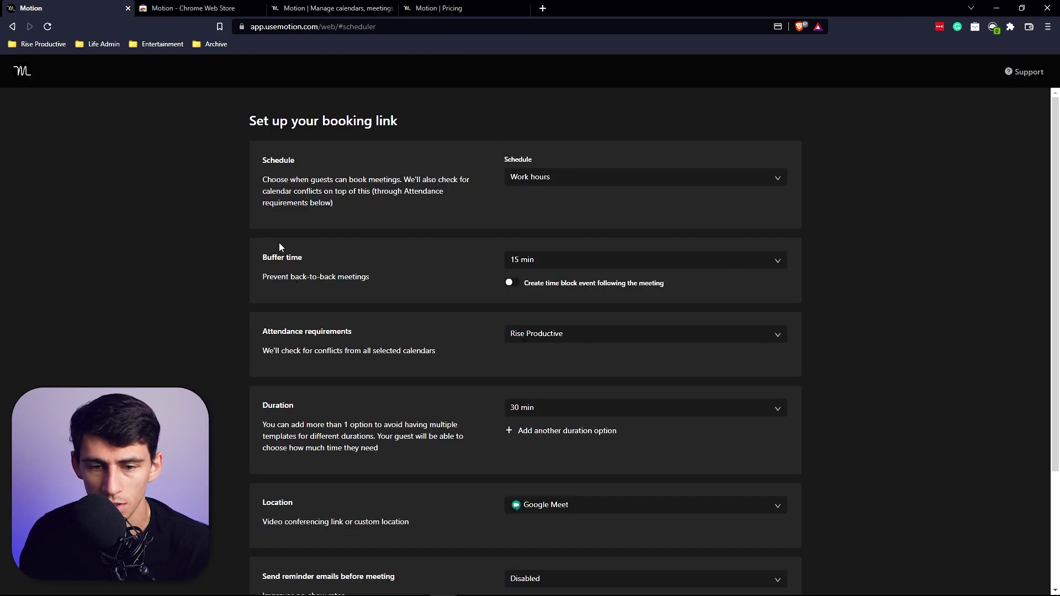
- Examine the booking link's schedule choices and the calendars selectable for attendance requirements, without changing either
click(524, 176)
click(525, 177)
click(525, 177)
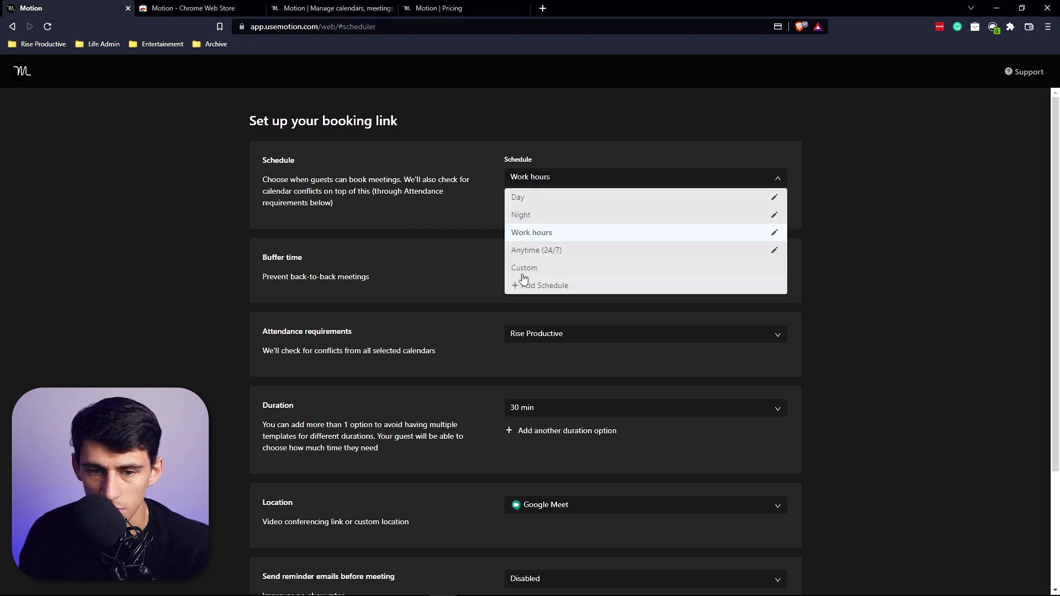
click(367, 256)
scroll(477, 290, down, 1)
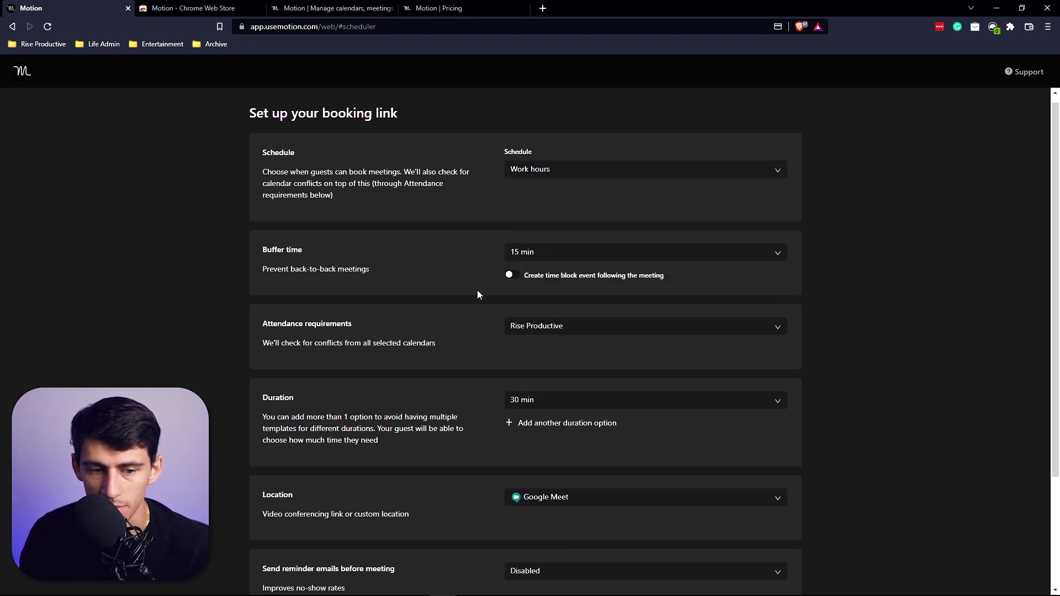
click(545, 283)
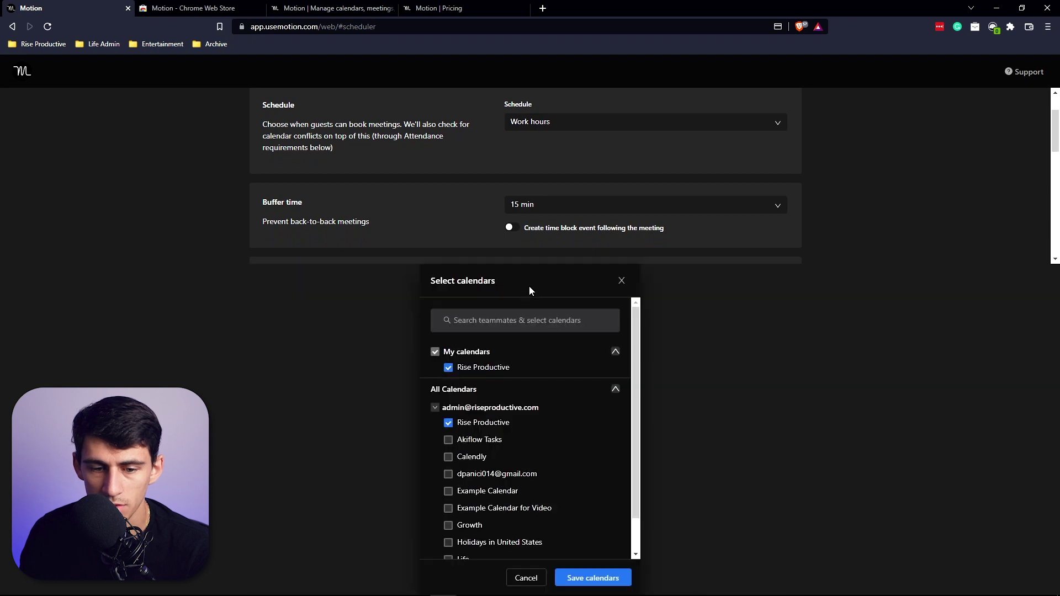
scroll(457, 389, down, 1)
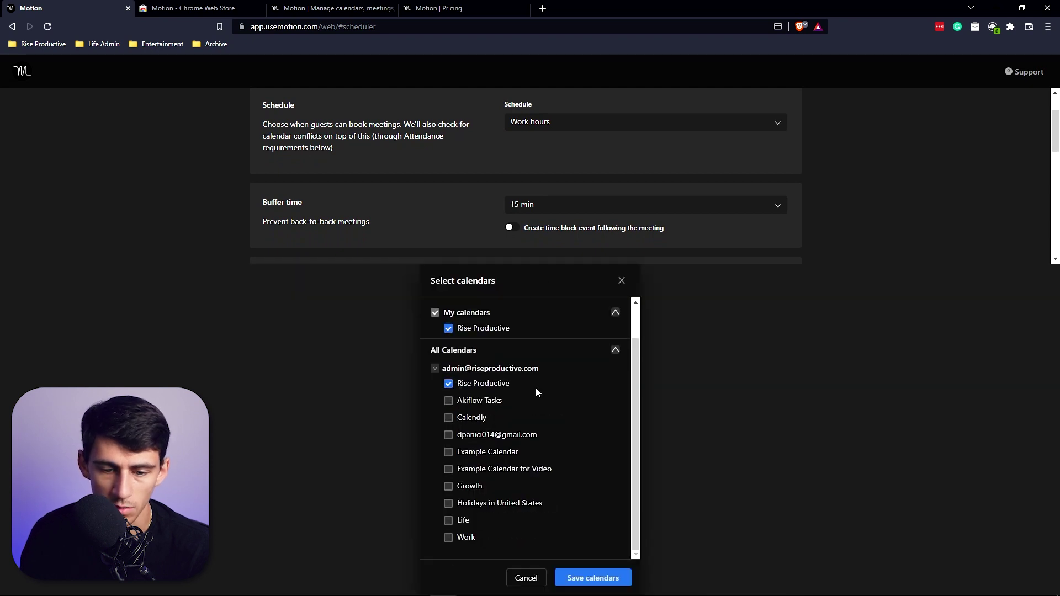
click(527, 578)
- Check the meeting duration choices and the remaining location and reminder settings of the booking link
click(558, 366)
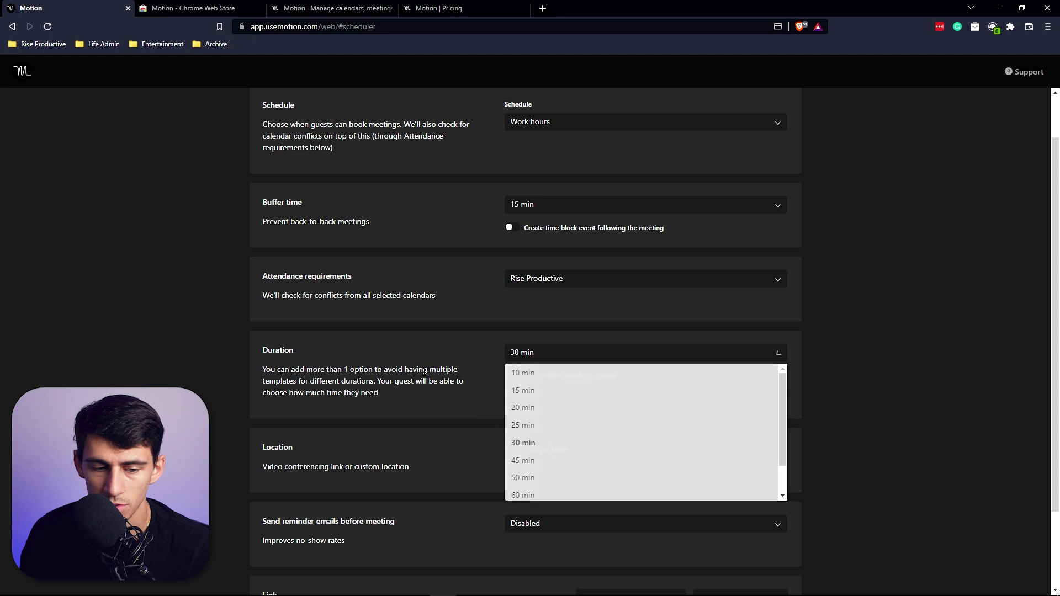
scroll(561, 424, down, 1)
click(561, 394)
click(561, 419)
scroll(644, 495, down, 1)
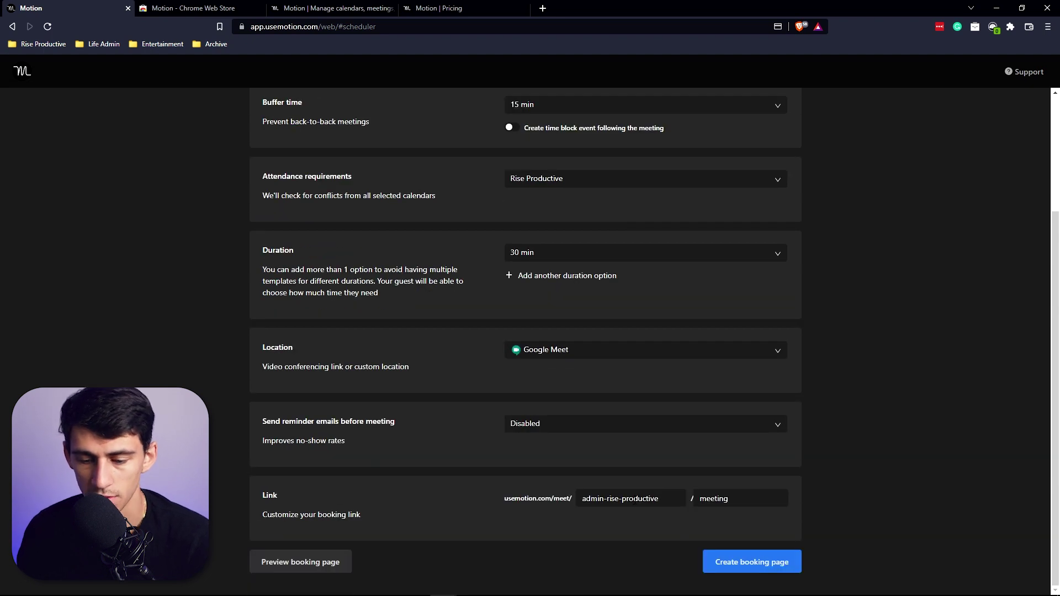
- Create the booking page with the suggested link address and open it as a guest would see it
triple_click(633, 499)
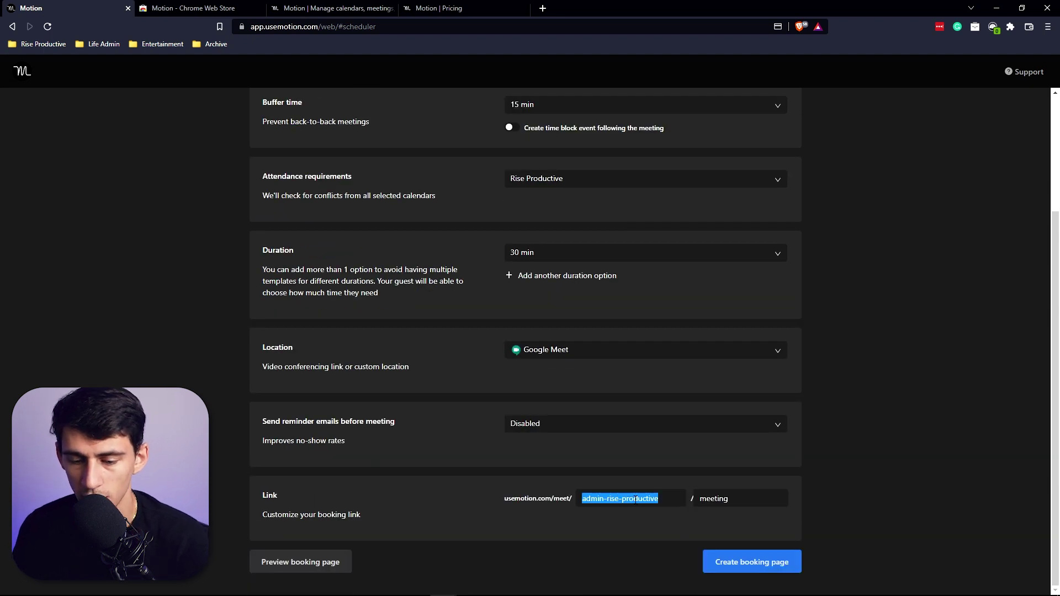
click(770, 562)
click(213, 277)
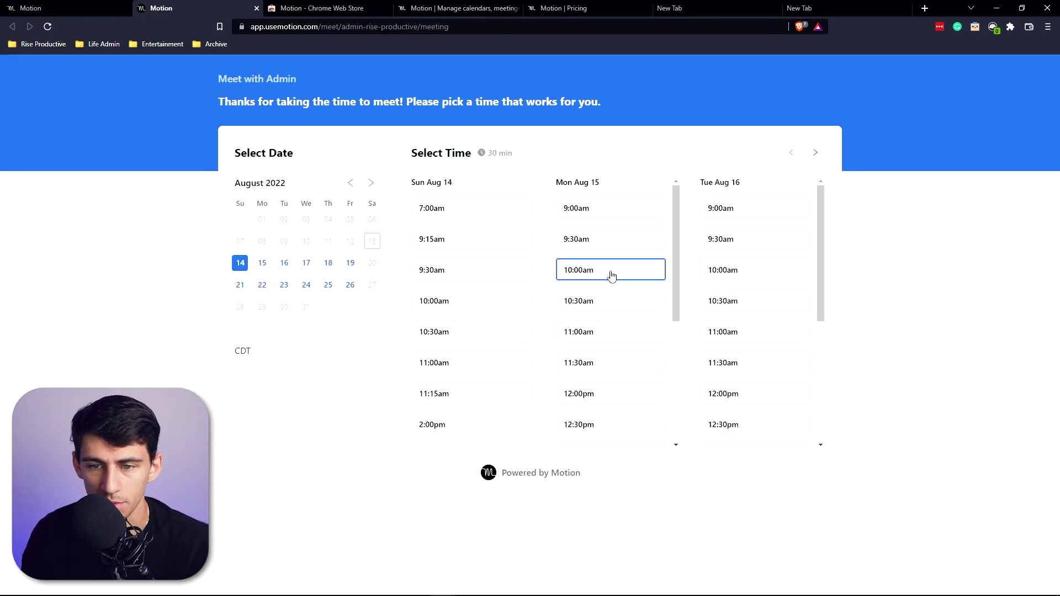
- Examine the bookable time slots on the booking page, selecting August 15, 16 and 17 in turn
scroll(740, 269, down, 3)
scroll(739, 269, up, 1)
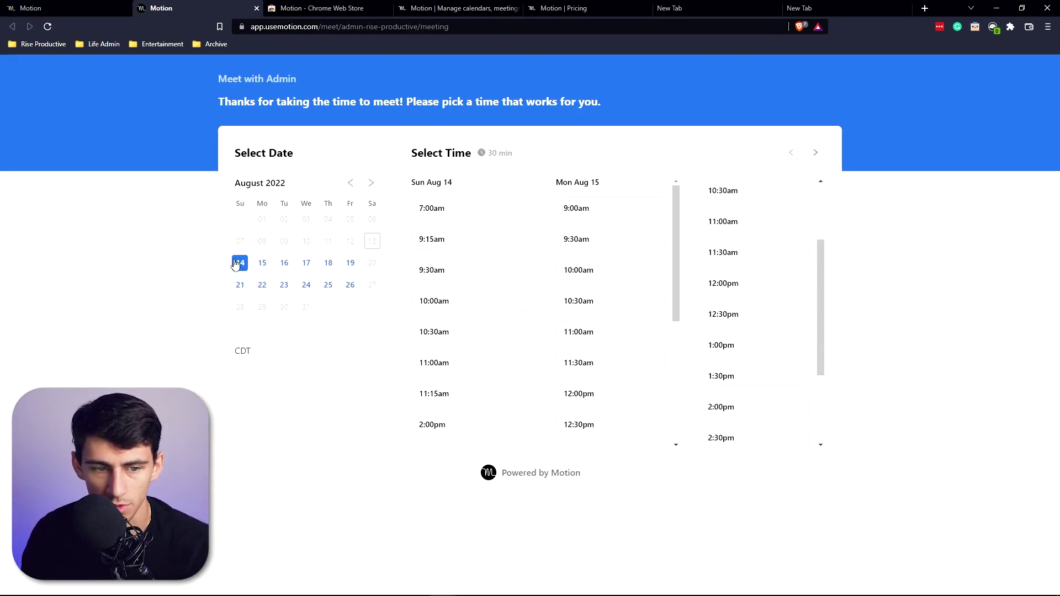
click(262, 264)
click(284, 265)
click(306, 265)
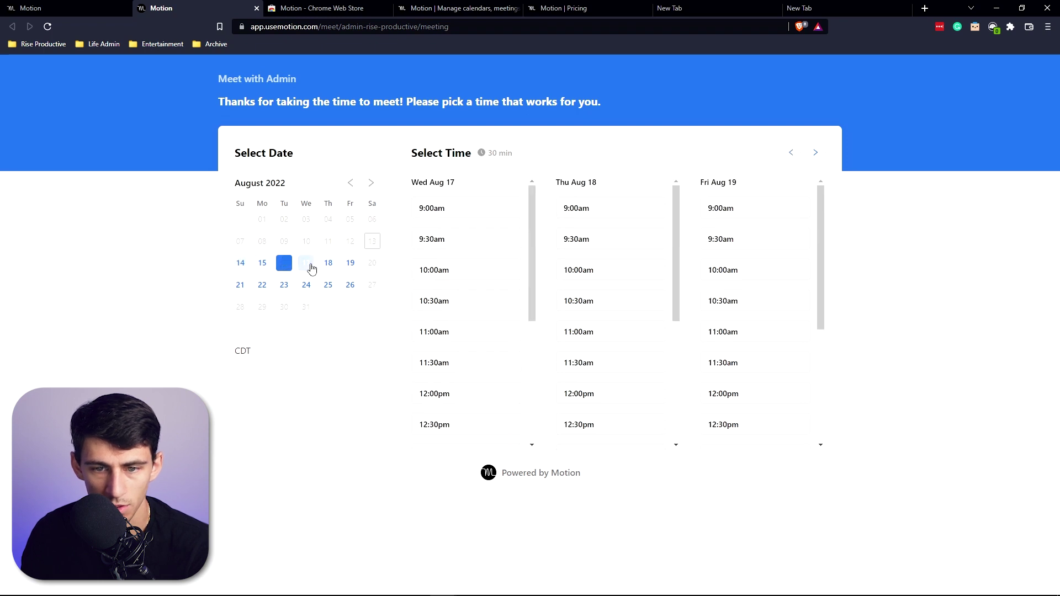
scroll(480, 300, down, 3)
scroll(466, 331, up, 3)
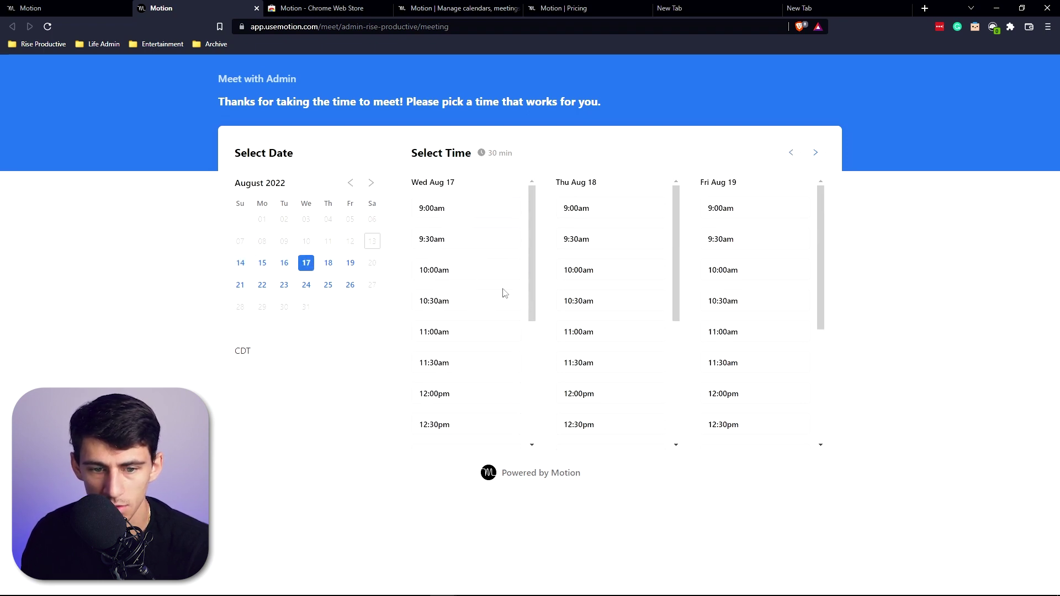
scroll(455, 368, down, 3)
scroll(455, 370, up, 3)
scroll(436, 364, down, 3)
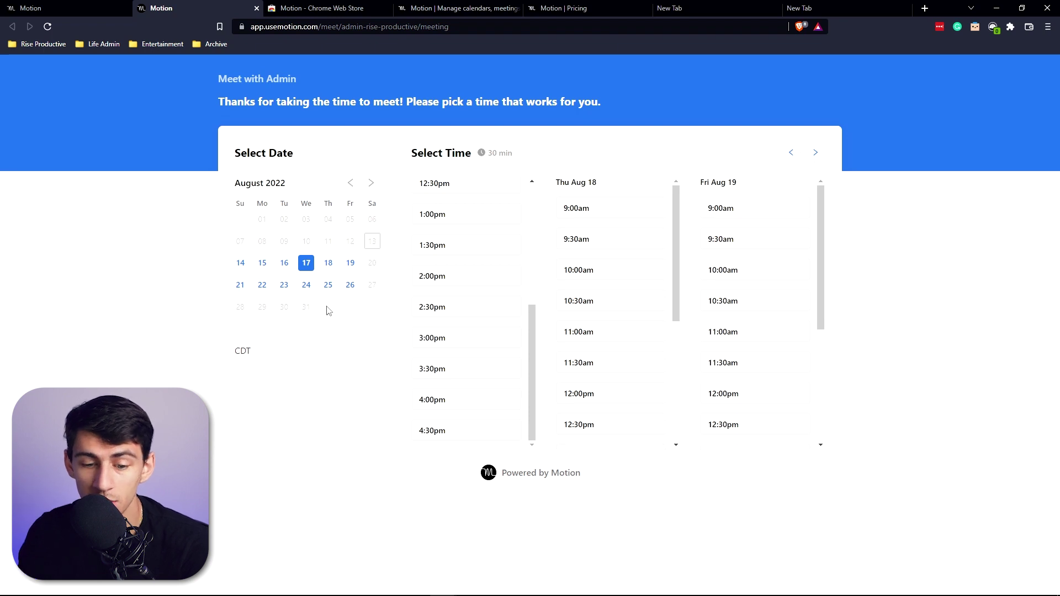
- Return to the Motion web app and inspect the tasks without a project in Projects & Tasks
click(22, 5)
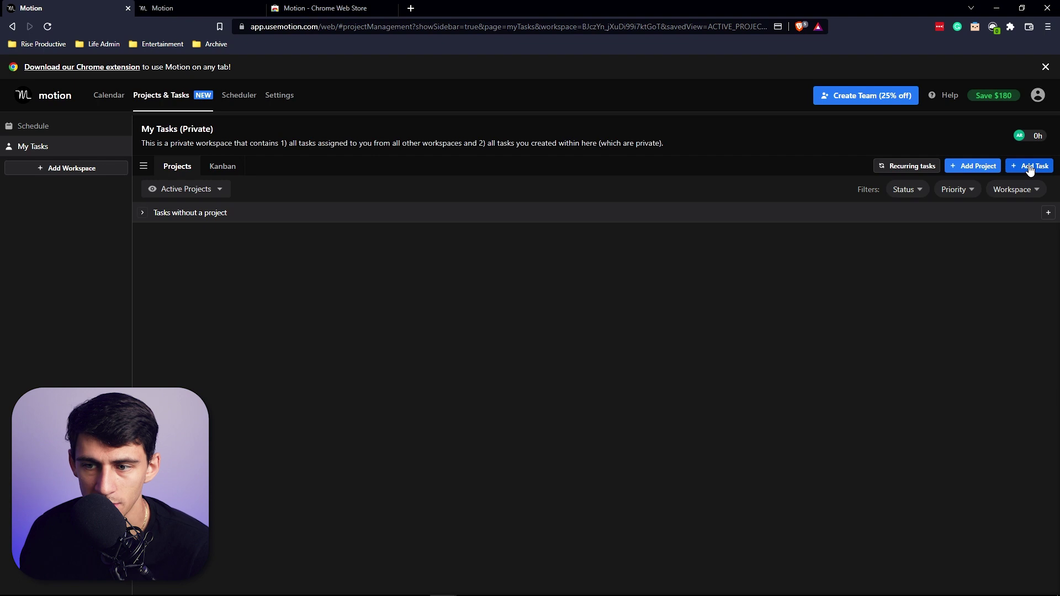
click(145, 212)
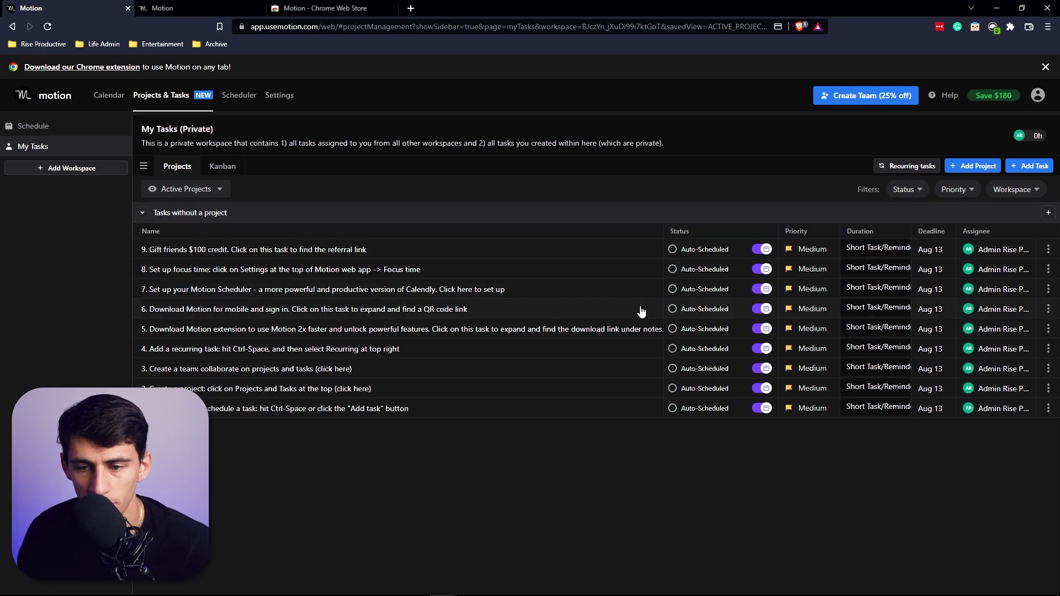
click(214, 215)
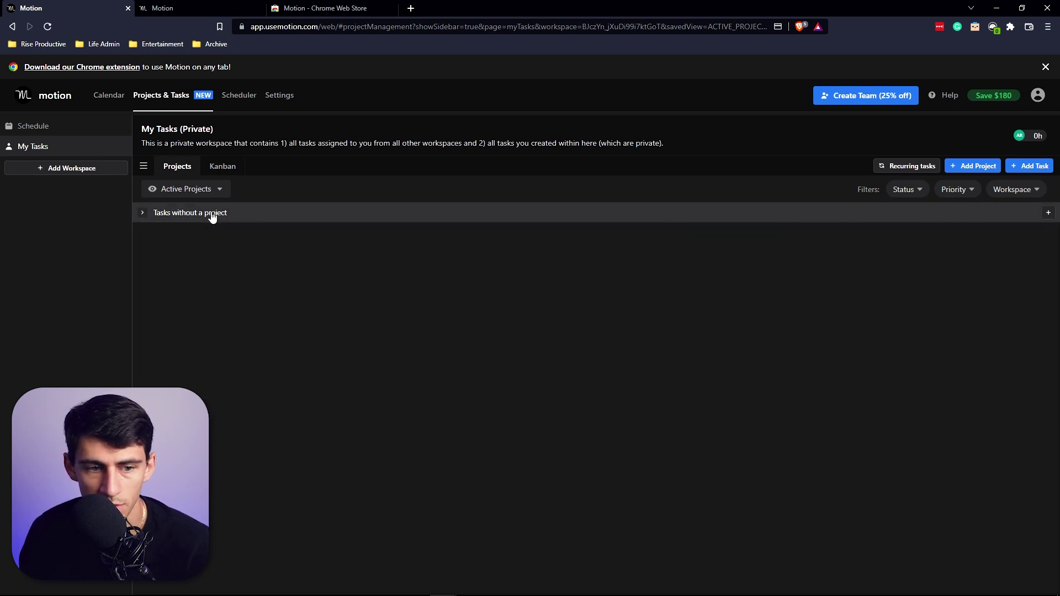
- Create a project named Motion Onboarding in the private My Tasks workspace
click(973, 166)
text(M)
key(BackSpace)
text(Motion Onboarding)
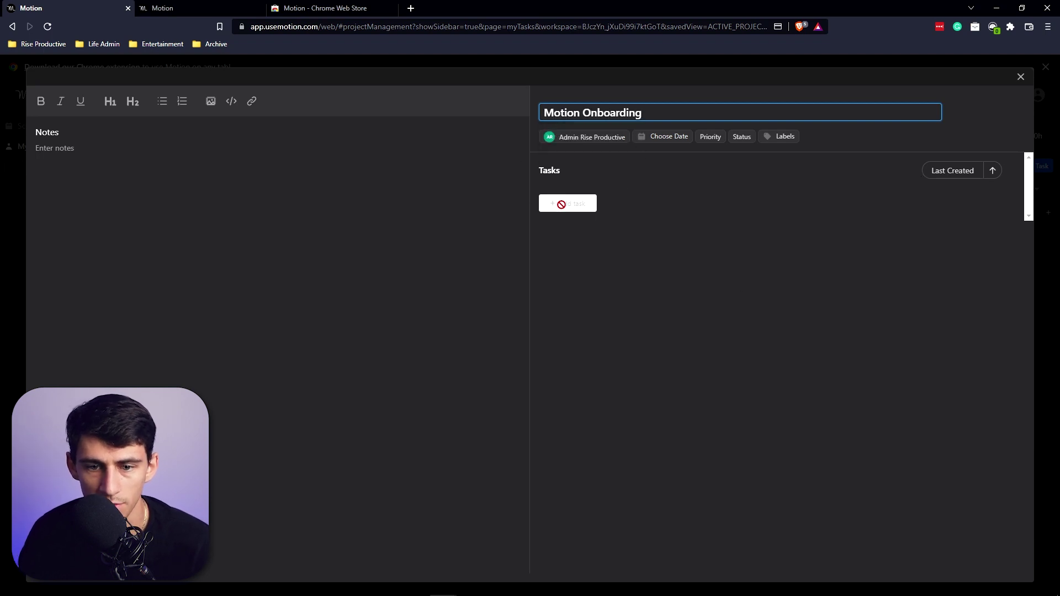
key(Return)
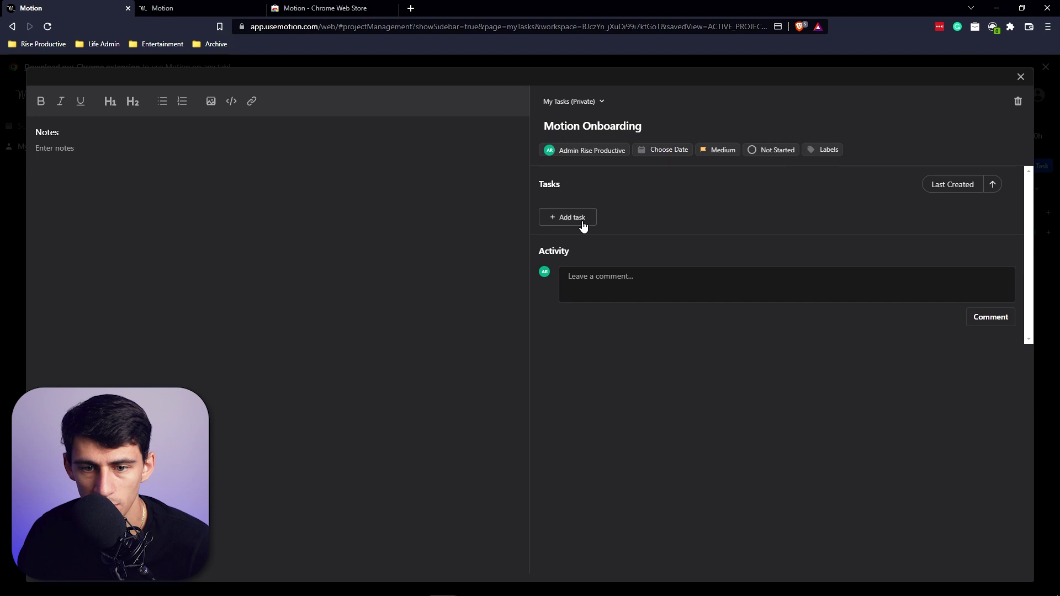
- Check the priority, status and label choices and the notes area of the Motion Onboarding project, and close it
click(723, 151)
click(768, 150)
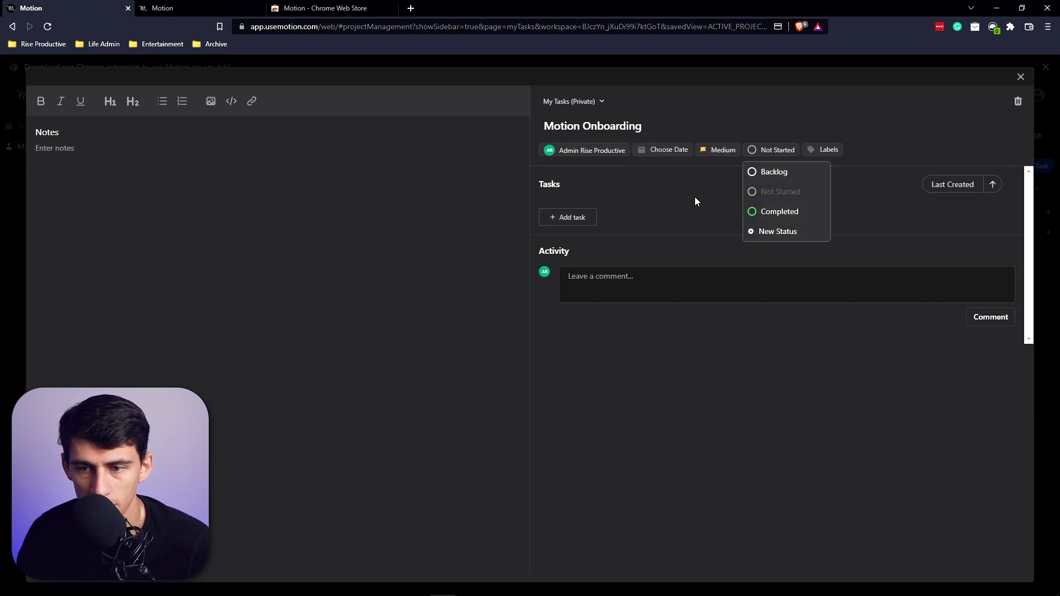
click(795, 149)
click(816, 149)
key(Escape)
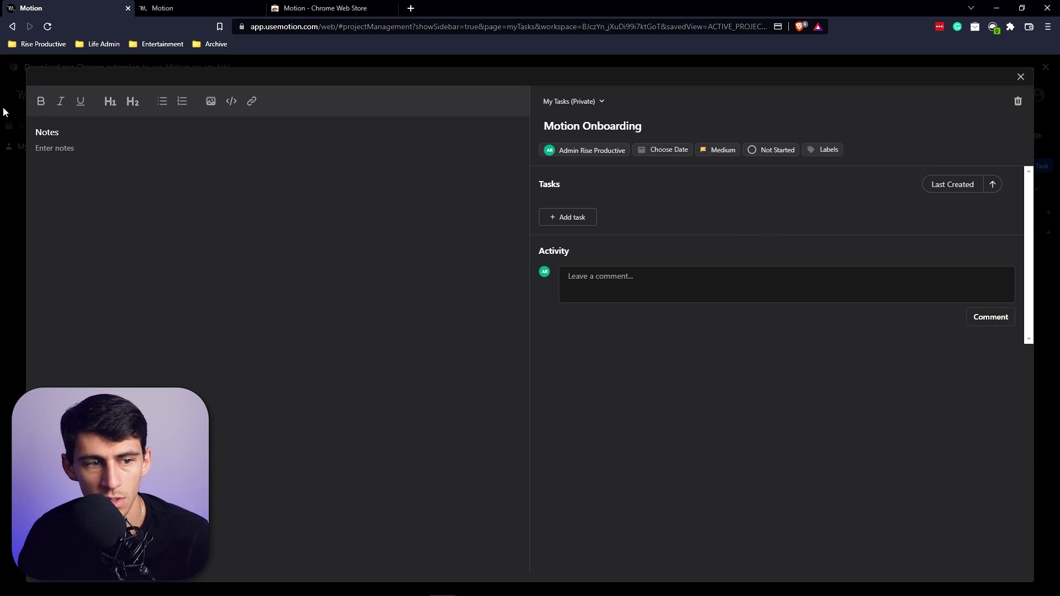
click(5, 110)
click(263, 232)
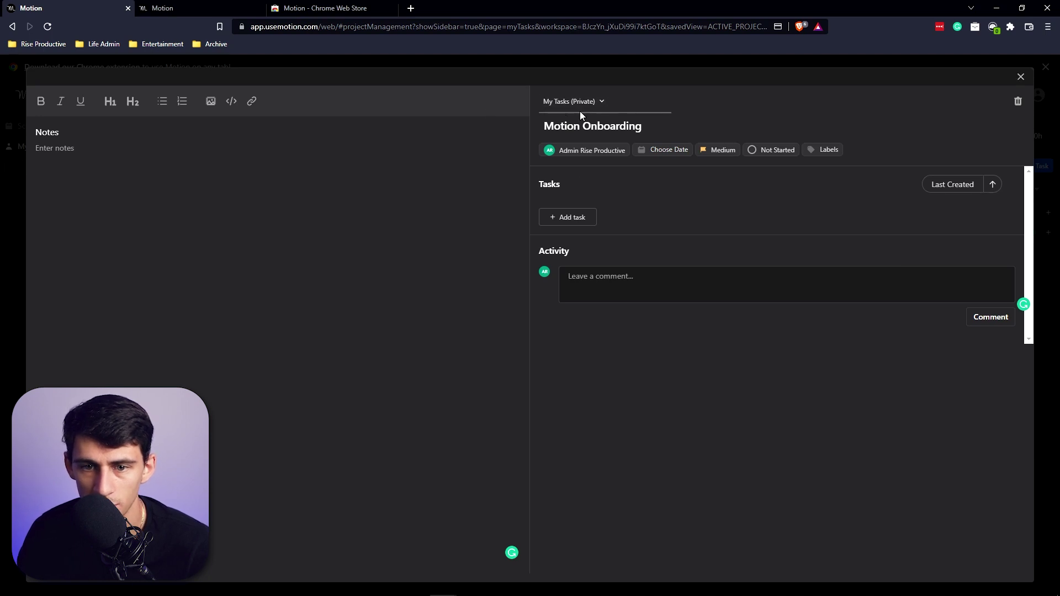
click(1020, 77)
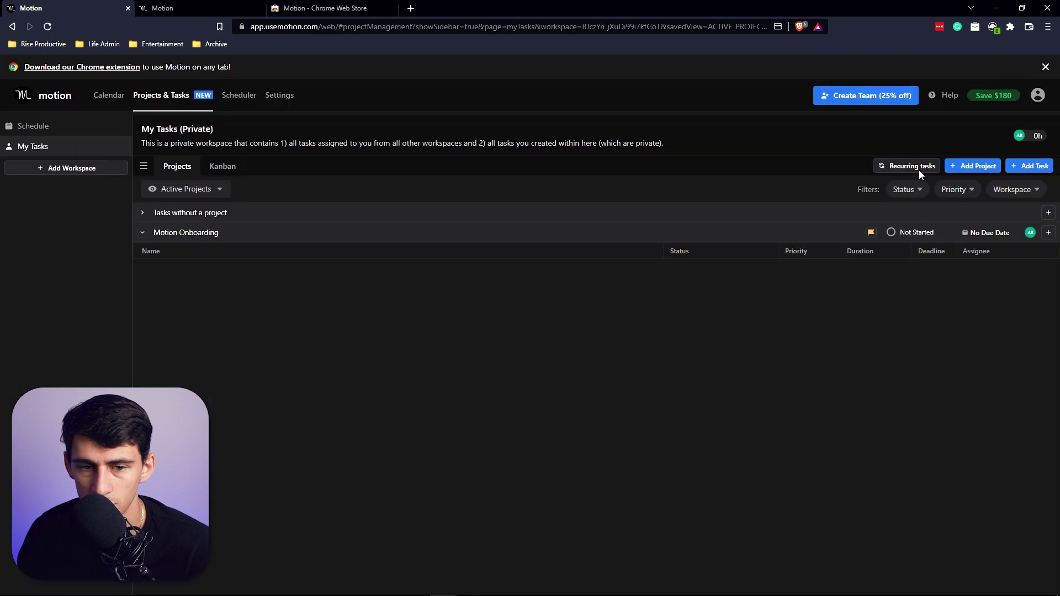
- Inspect the details of the "Gift friends $100 credit" task and close it
drag(210, 250, 252, 252)
click(234, 258)
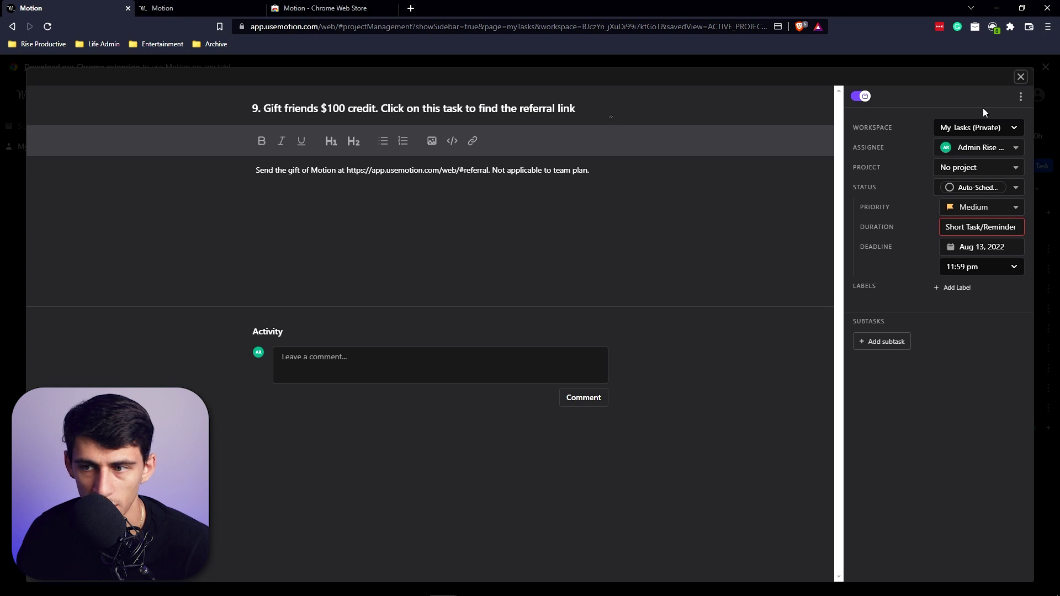
click(1020, 77)
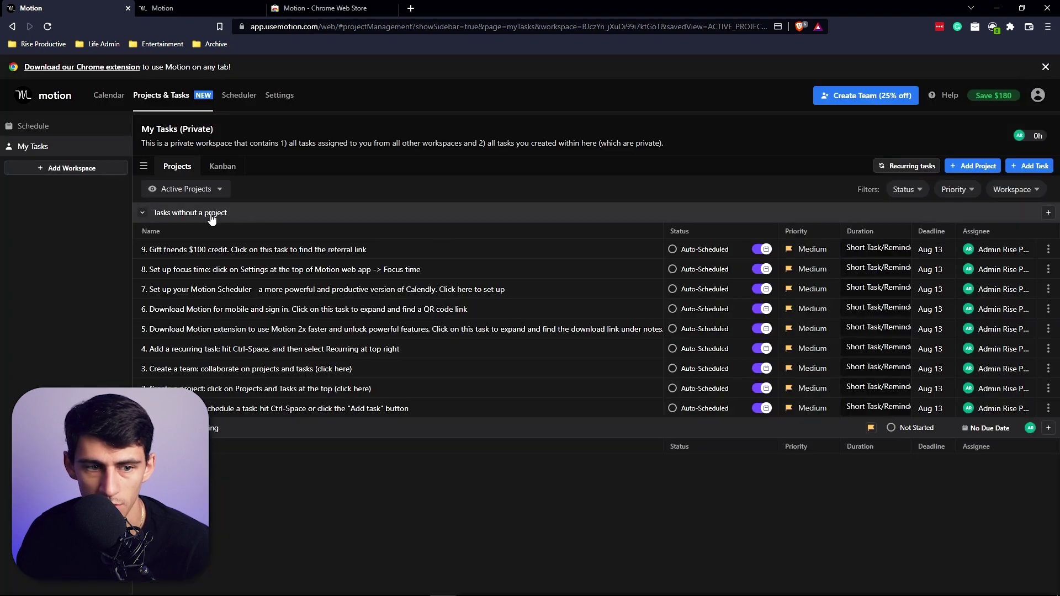
- Assign the "Gift friends $100 credit" task to the Motion Onboarding project and save it
click(142, 213)
click(132, 213)
click(234, 265)
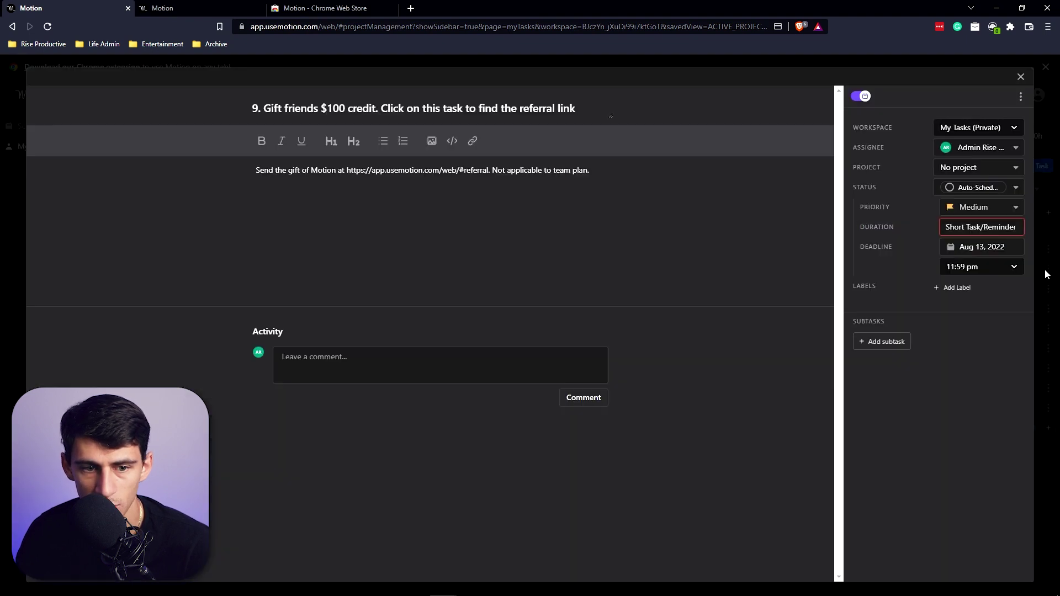
click(973, 169)
click(972, 193)
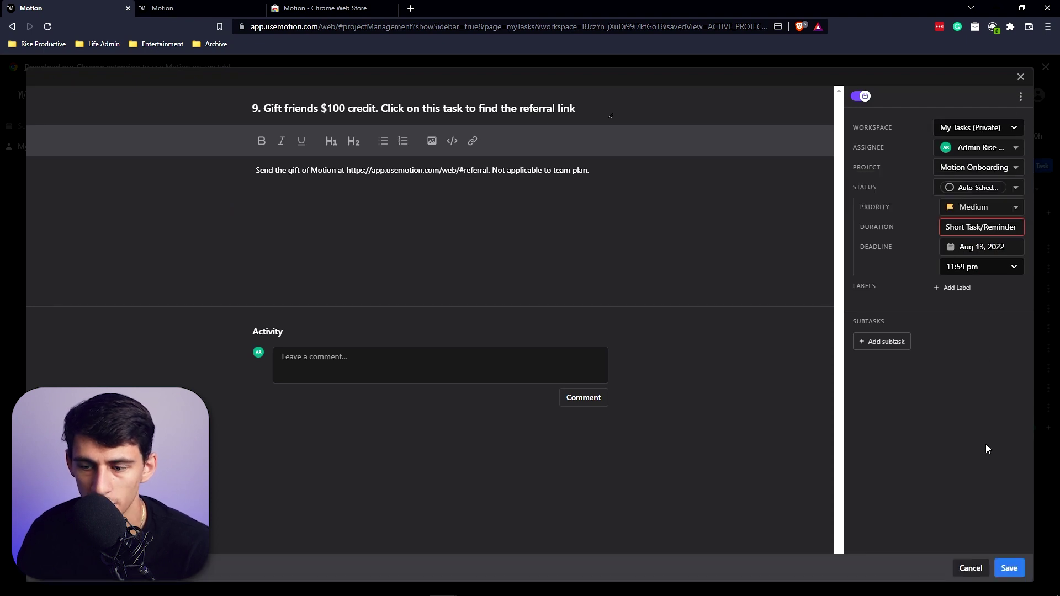
click(1008, 568)
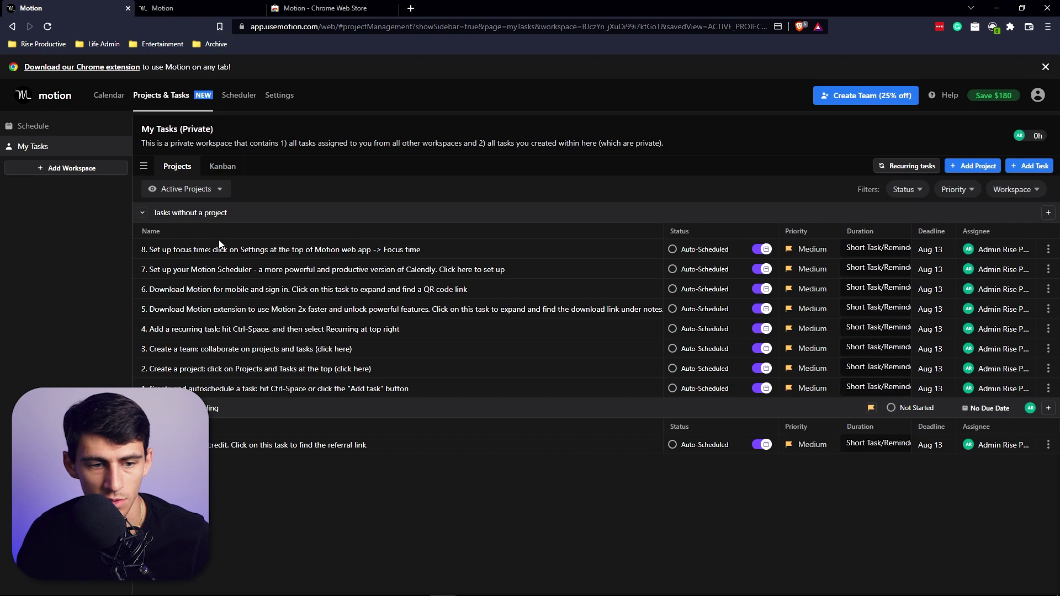
- Set the status of the "Gift friends $100 credit" task to Completed in the project list
click(191, 190)
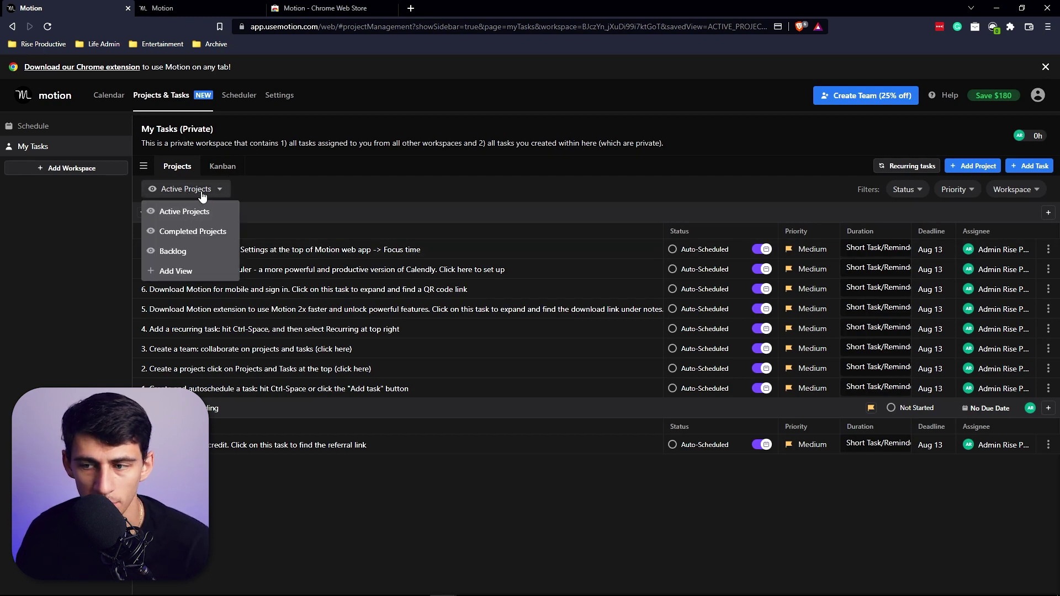
click(188, 189)
click(699, 445)
click(697, 536)
click(201, 189)
click(200, 188)
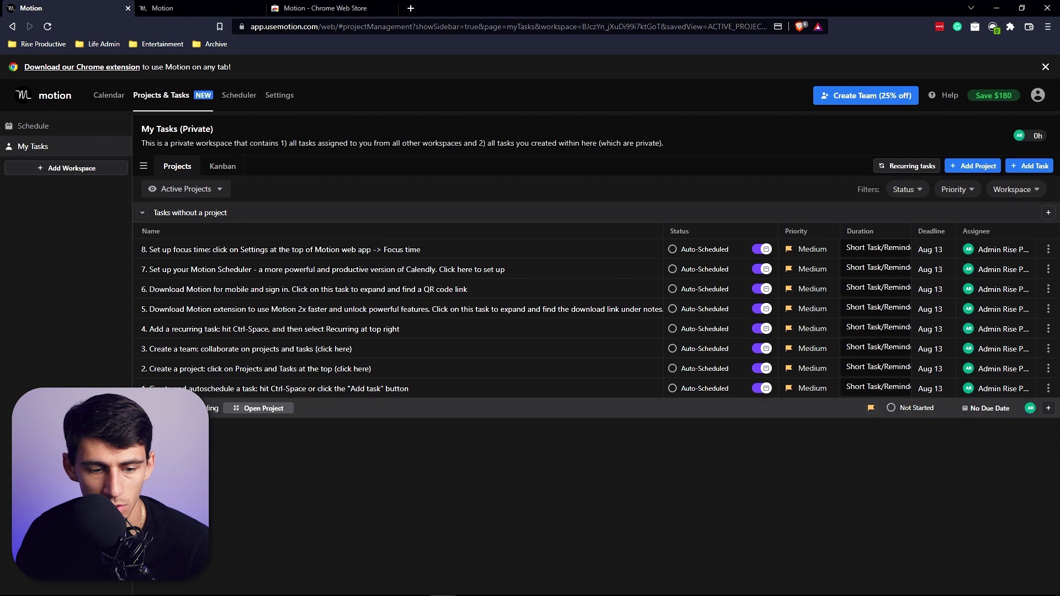
- Open the Motion Onboarding project and set its status to Completed
click(259, 408)
click(771, 149)
click(780, 214)
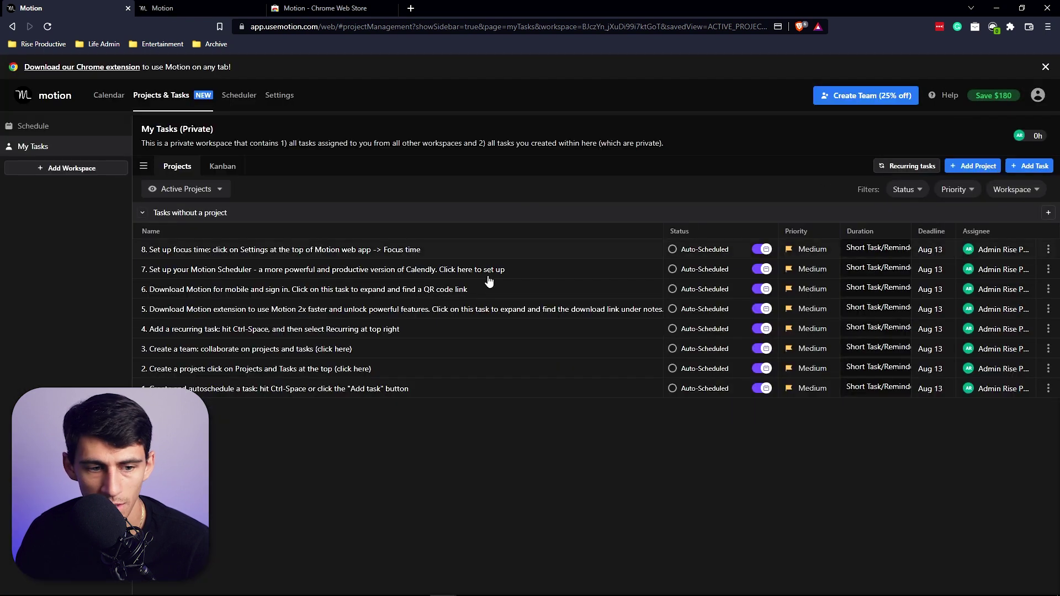
- Look through the Completed Projects and Backlog views of the project list
click(207, 188)
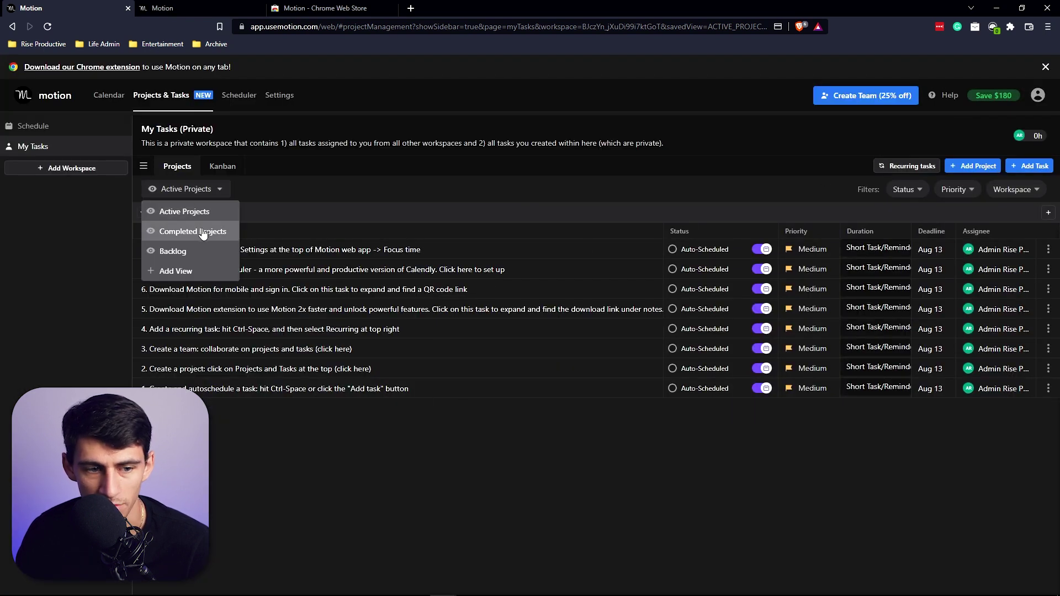
click(200, 230)
click(217, 190)
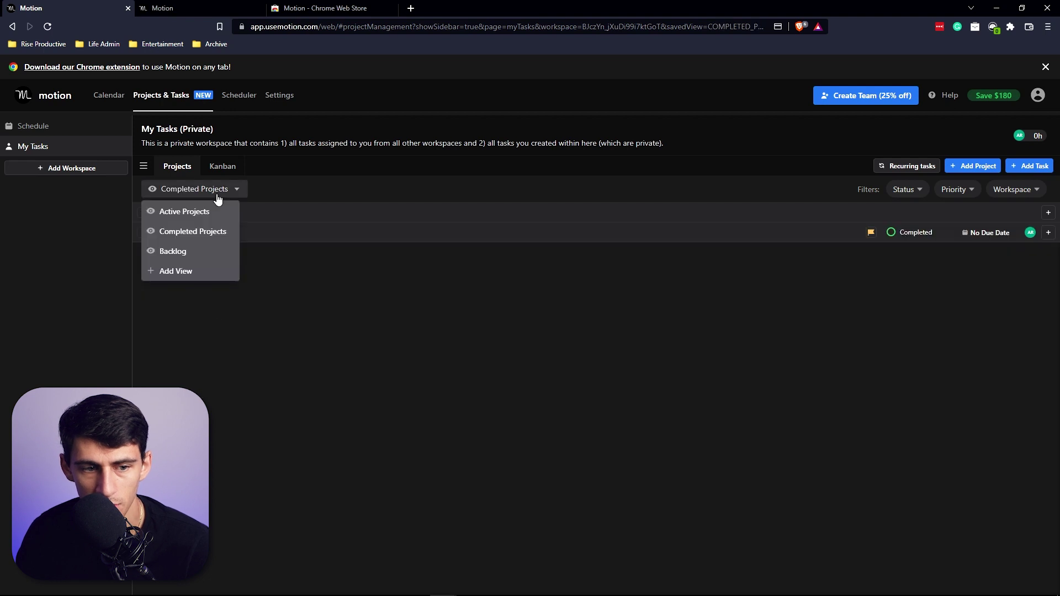
click(193, 252)
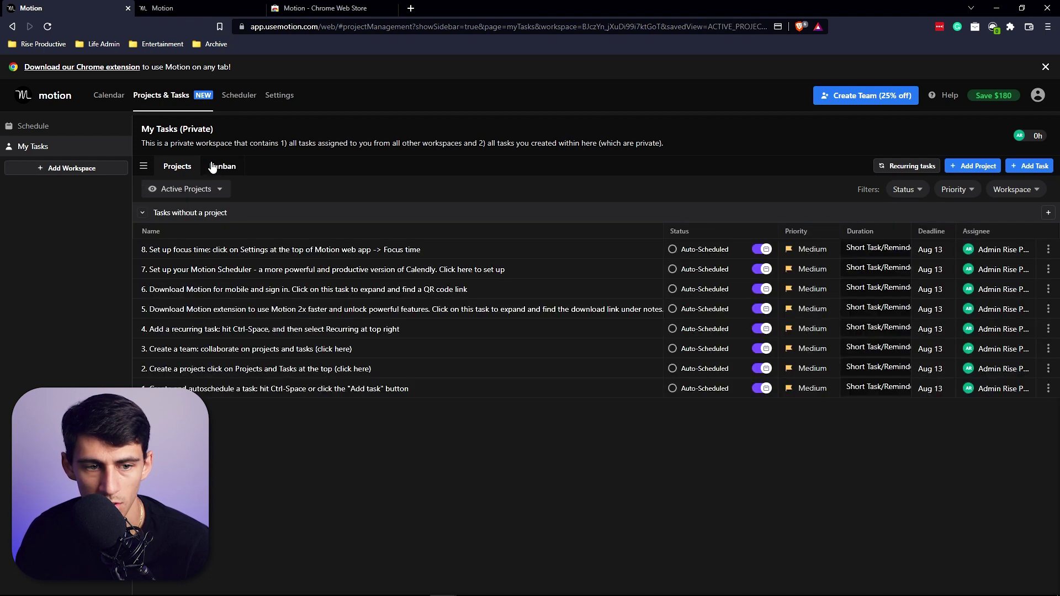
- Show the tasks as a Kanban board and compare its General, Projects and Backlog views, ending on General
click(221, 166)
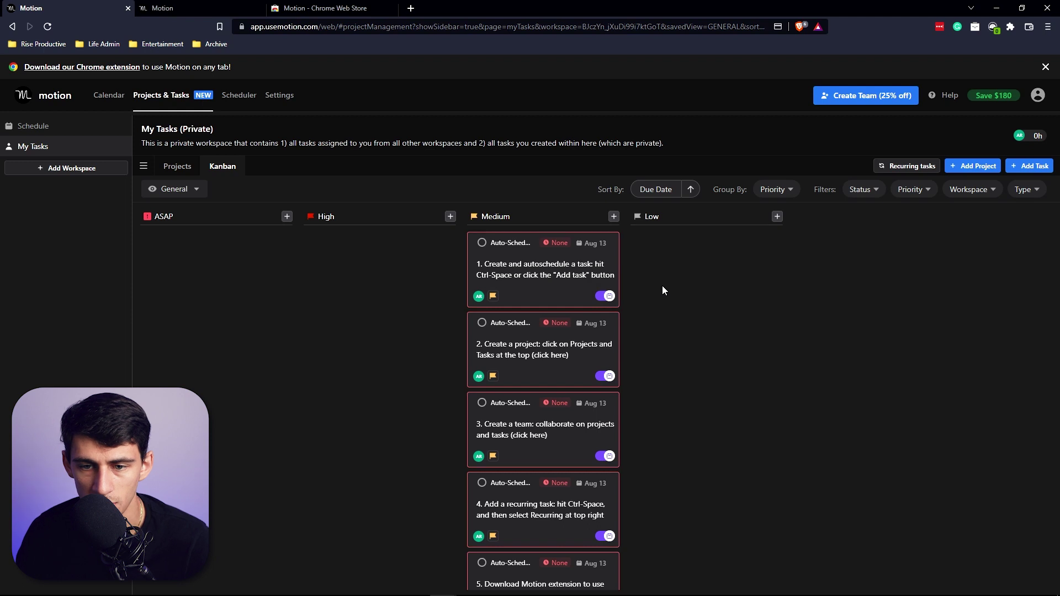
click(174, 189)
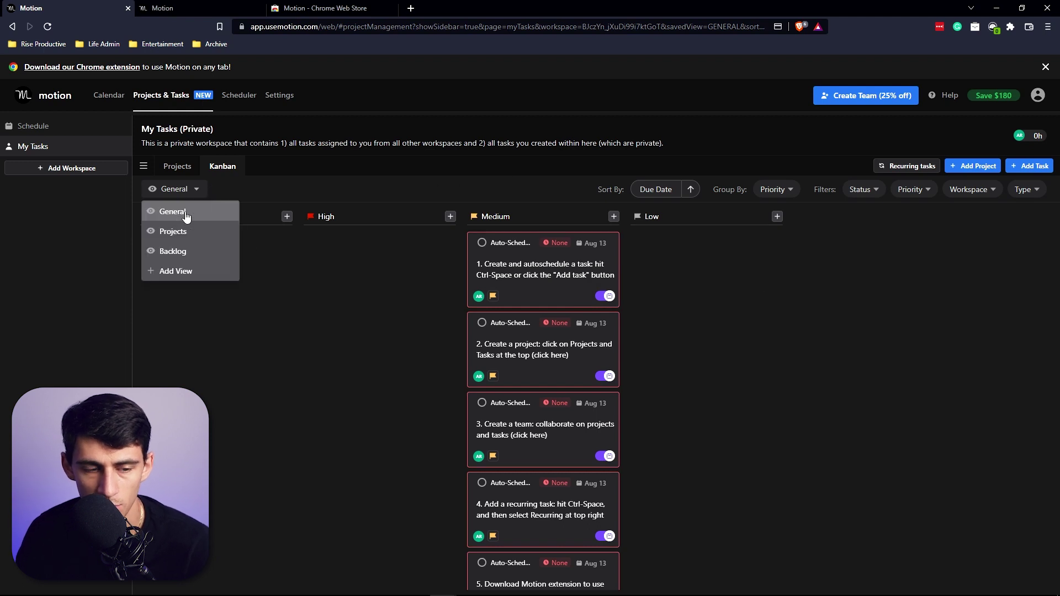
click(187, 230)
click(187, 189)
click(196, 251)
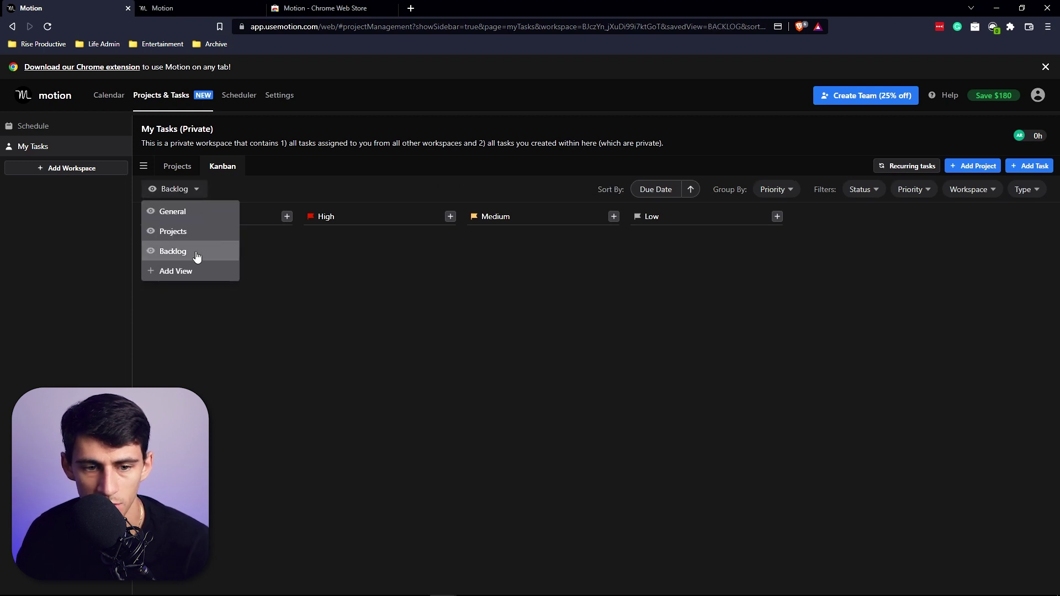
click(195, 190)
click(195, 212)
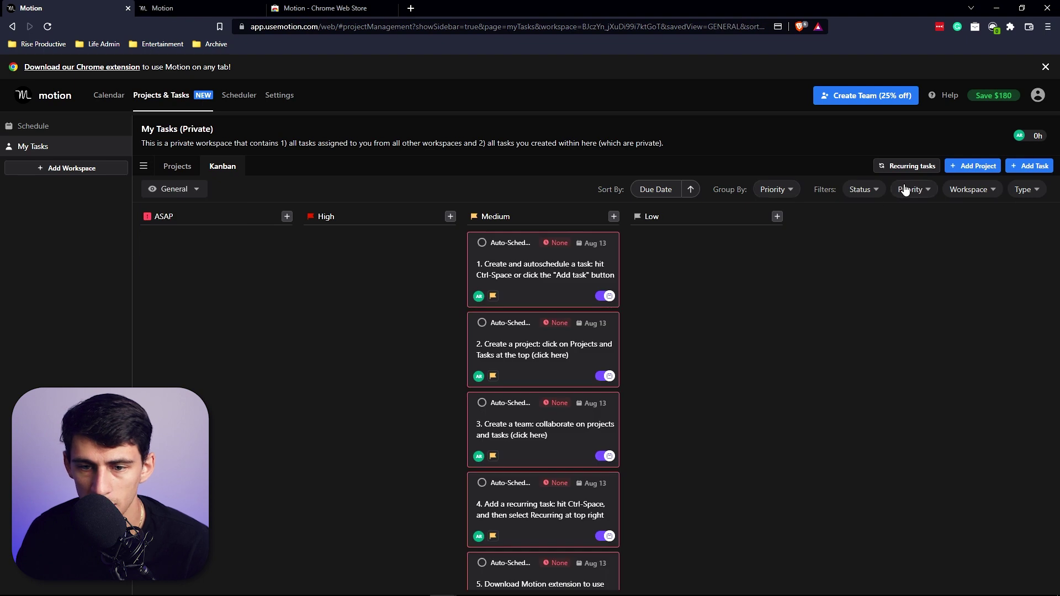
- Examine the Kanban board's grouping choices and its status and priority filters
click(781, 198)
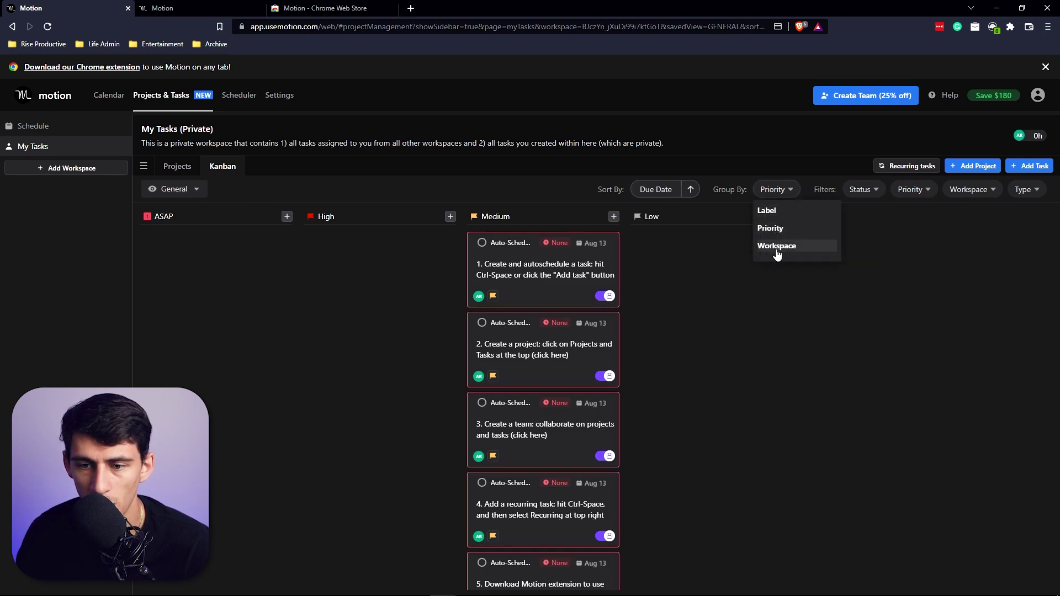
click(866, 190)
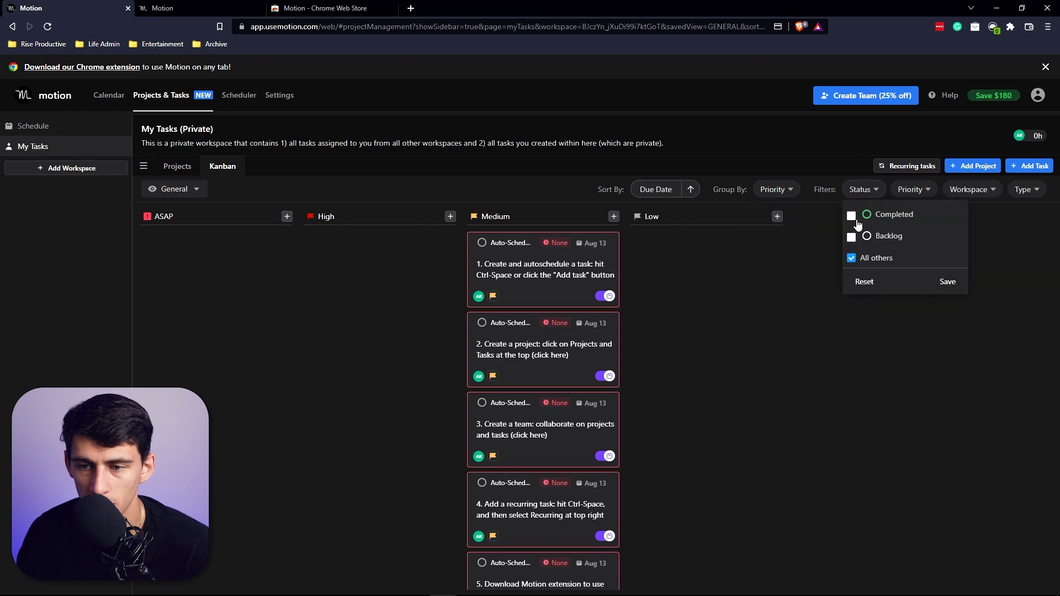
click(901, 194)
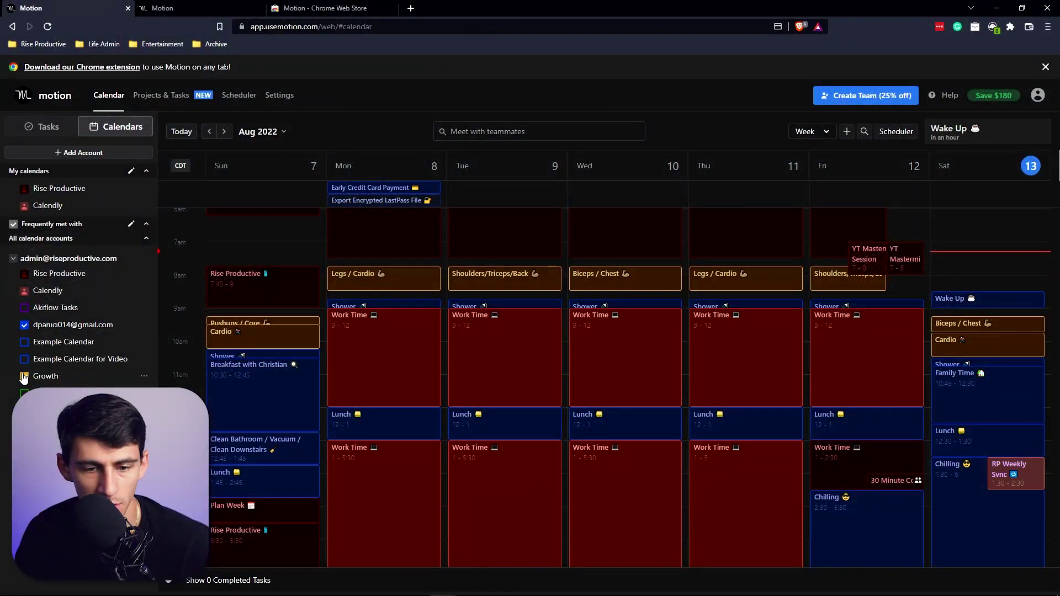
- Hide the Growth calendar and the personal e-mail calendar in the week calendar, and check the Rise Productive calendar's options
click(23, 376)
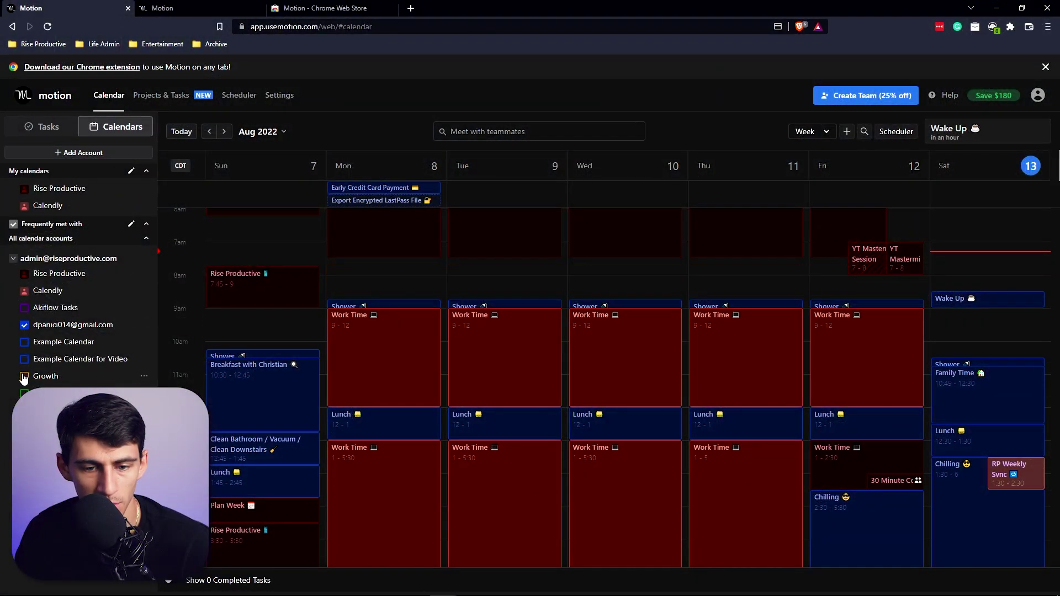
click(24, 325)
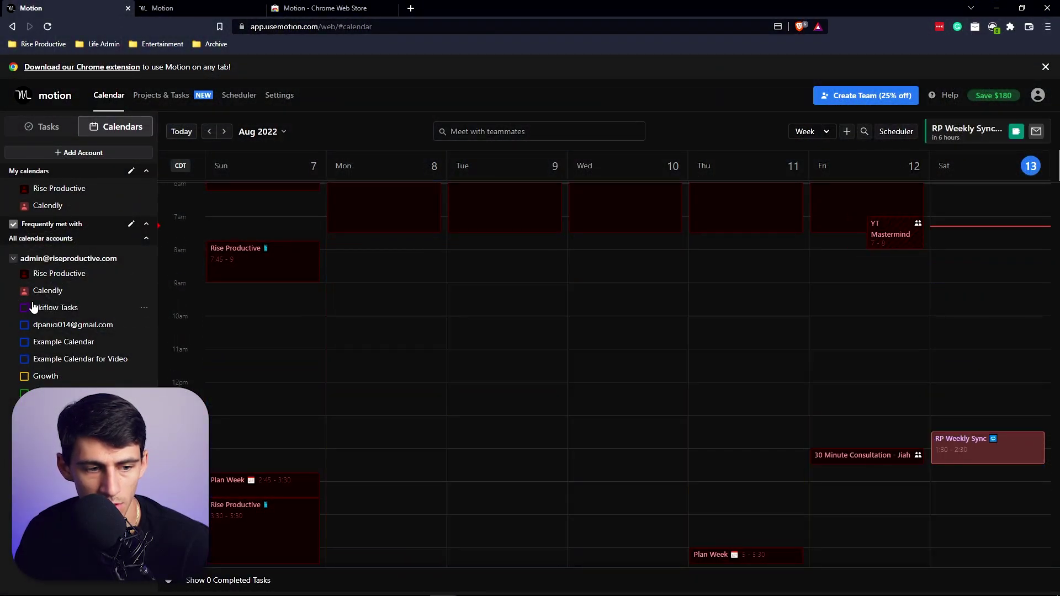
scroll(512, 324, up, 2)
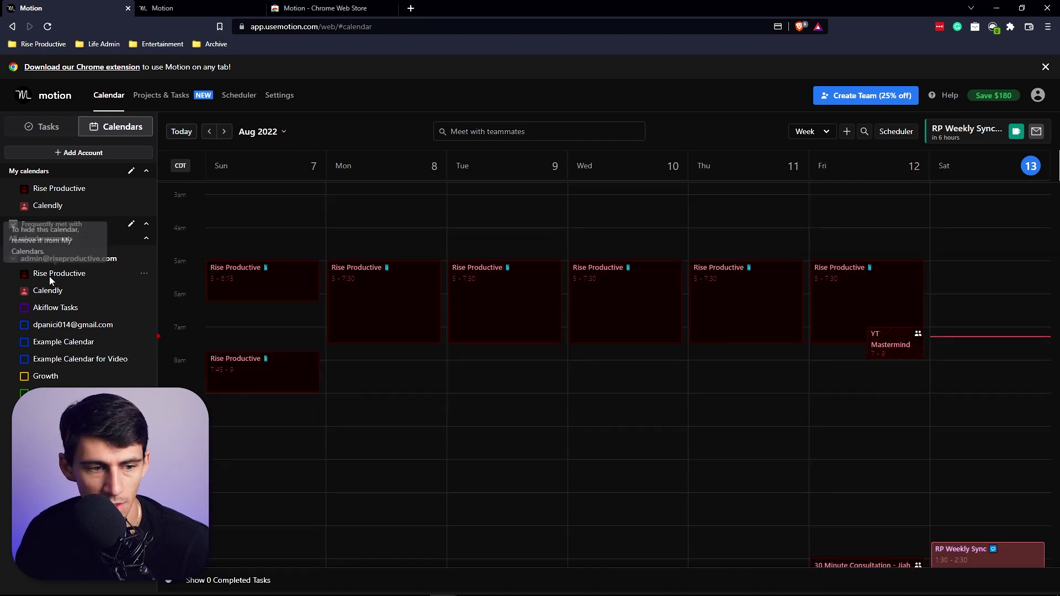
click(144, 274)
scroll(267, 305, down, 2)
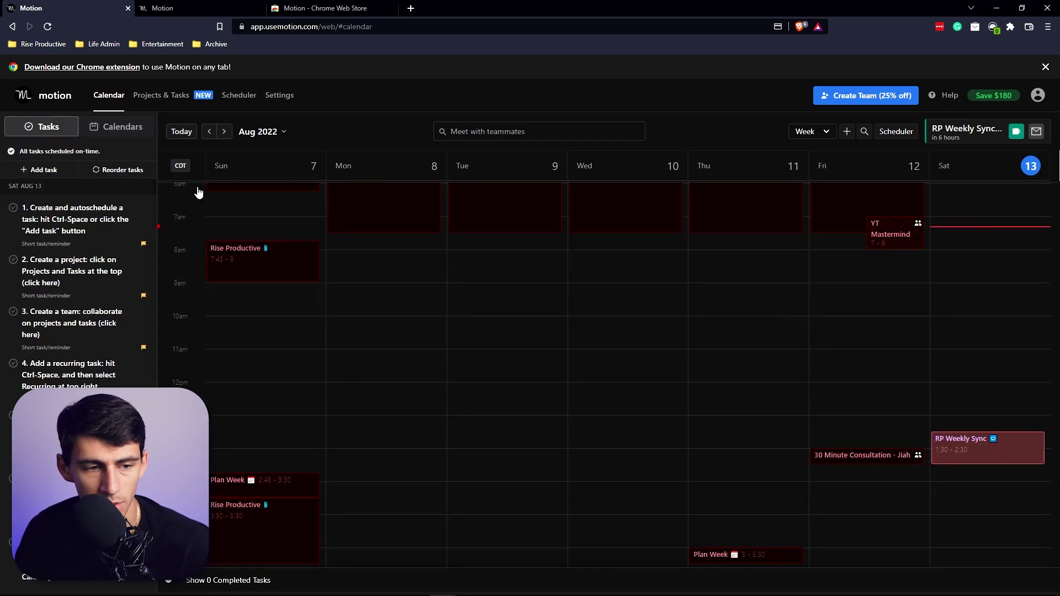
- Set the date of the "Create and autoschedule a task" task to August 13, 2022
click(143, 211)
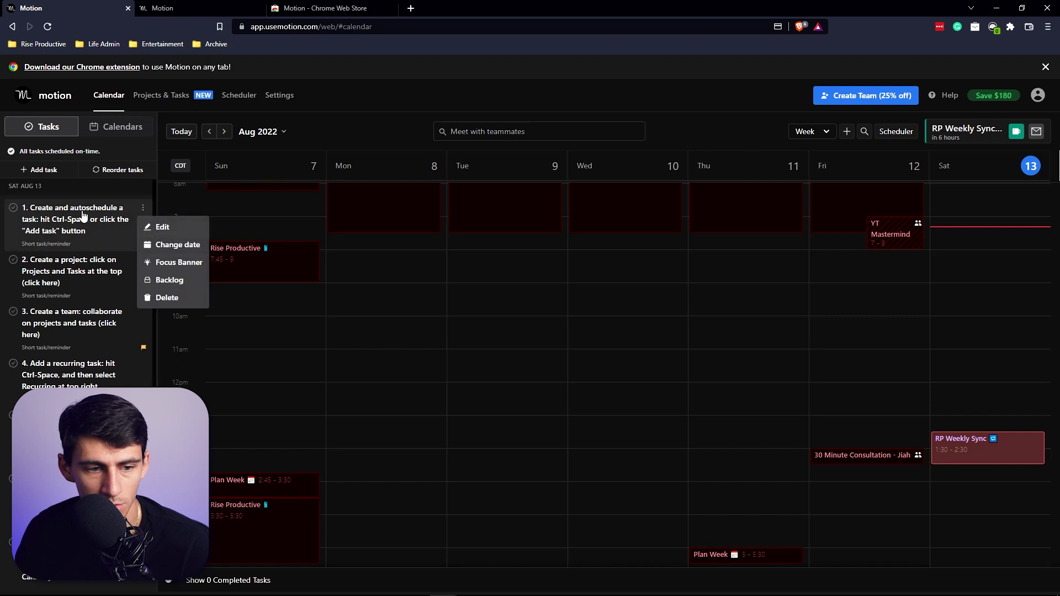
click(168, 246)
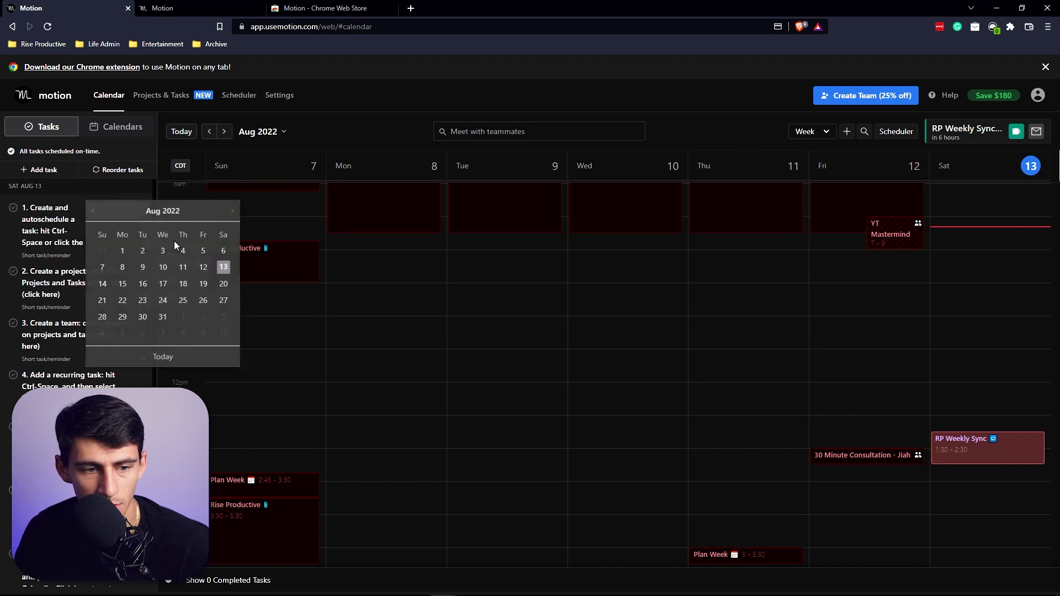
click(223, 267)
- Edit the "Create and autoschedule a task" task to use the Work hours schedule with a reminder on Monday 15, and save it
click(145, 209)
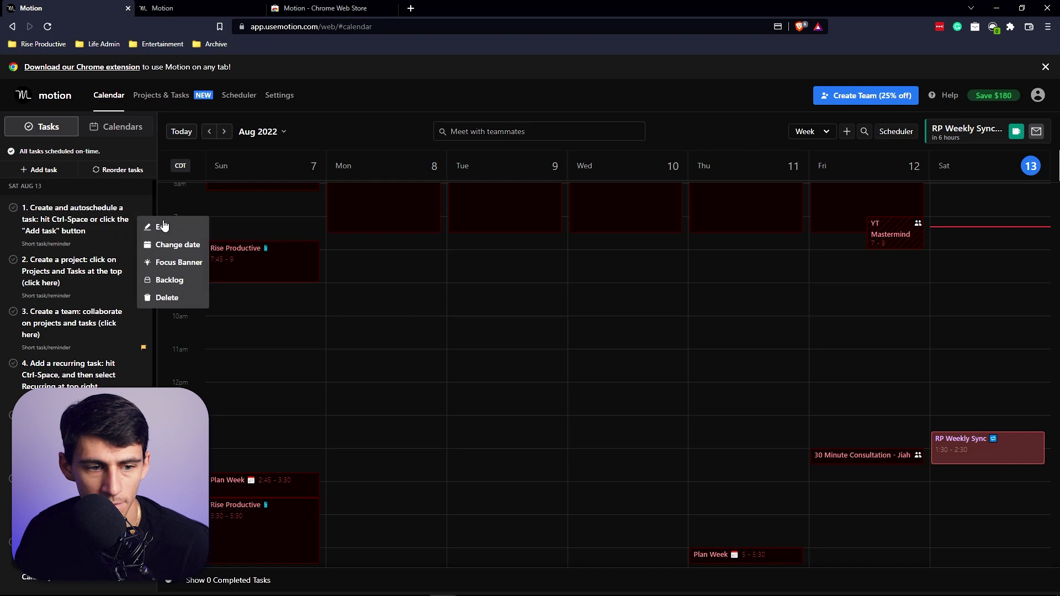
click(160, 226)
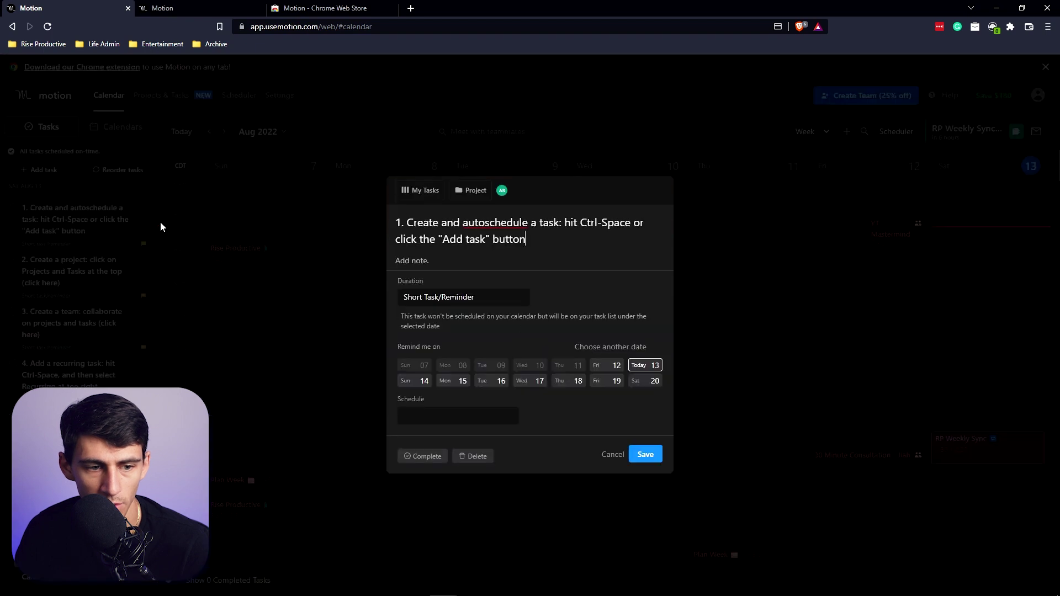
click(441, 418)
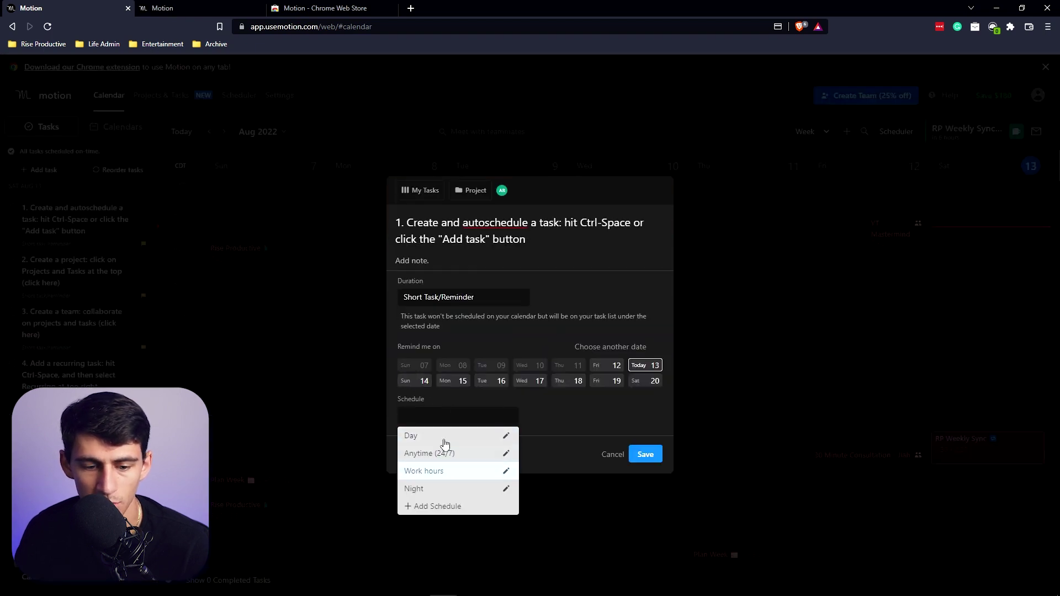
click(435, 472)
click(451, 381)
click(645, 455)
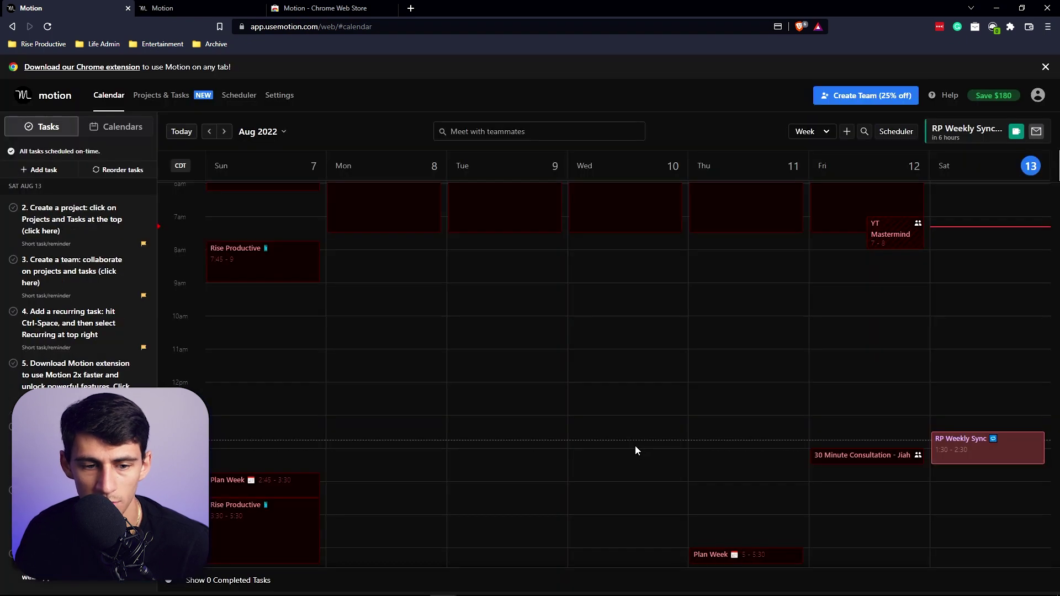
- Return to Projects & Tasks and view the completed Motion Onboarding project with its task
click(155, 96)
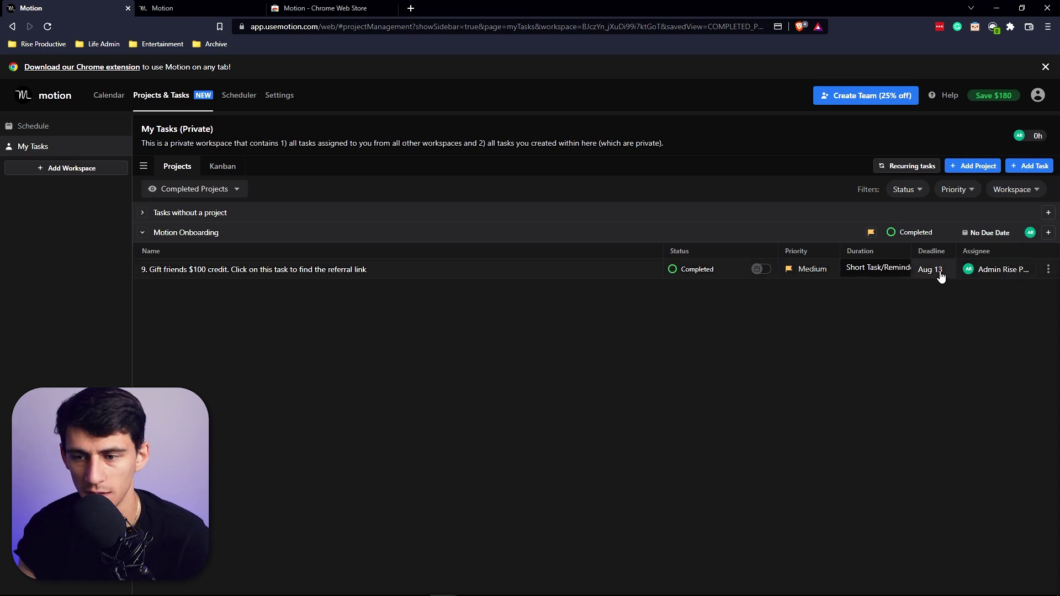
click(938, 270)
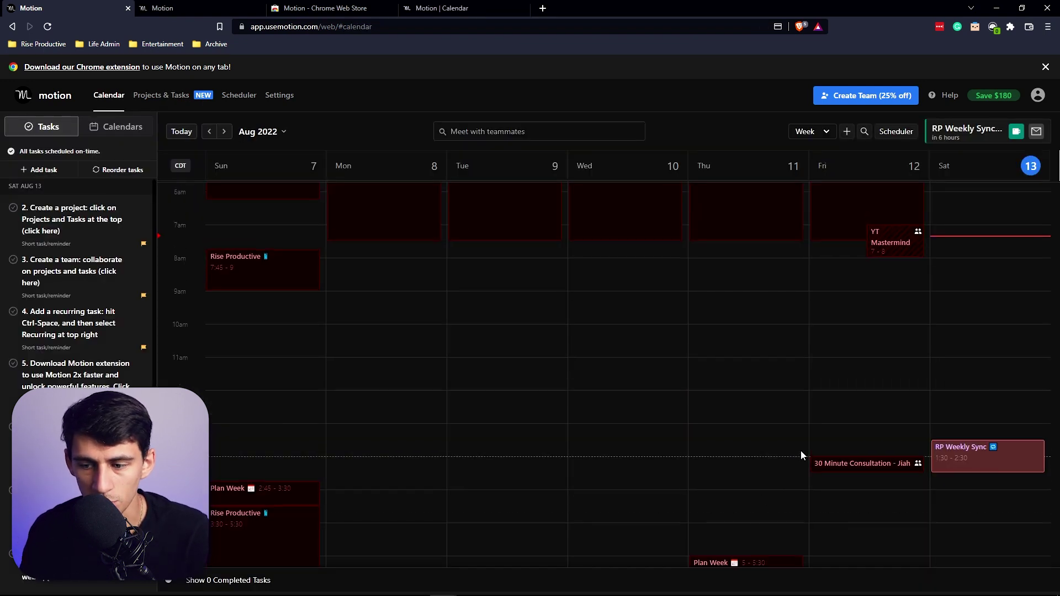
scroll(838, 375, down, 1)
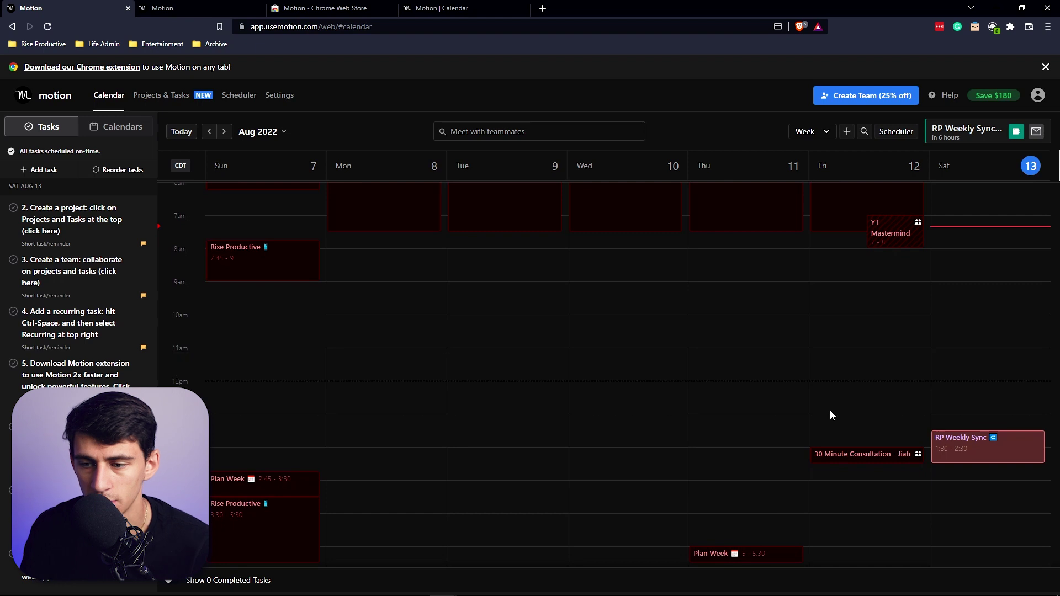
click(998, 273)
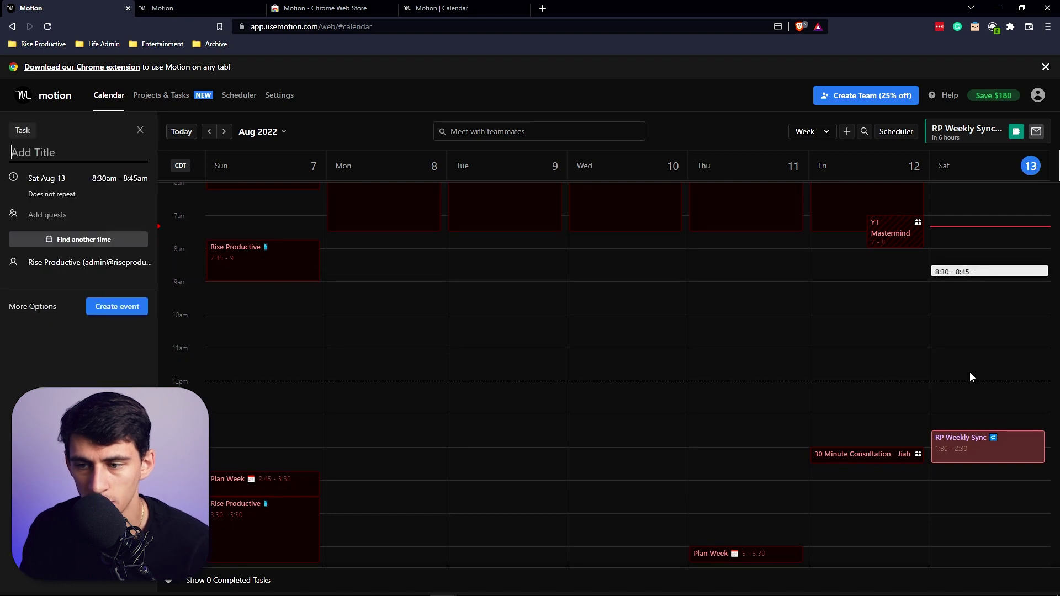
drag(969, 273, 964, 308)
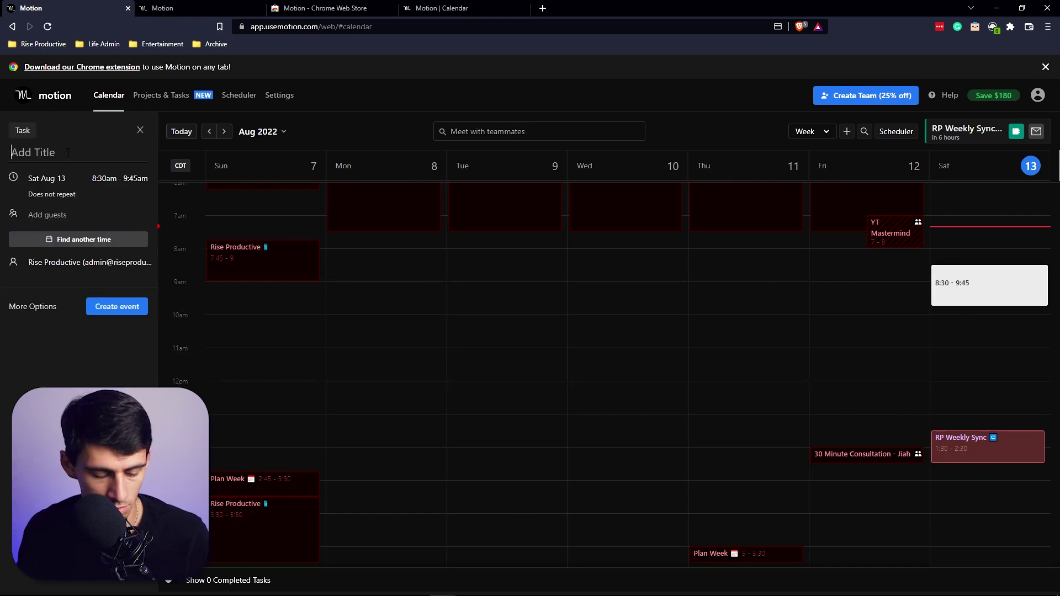
text(Meeting Example)
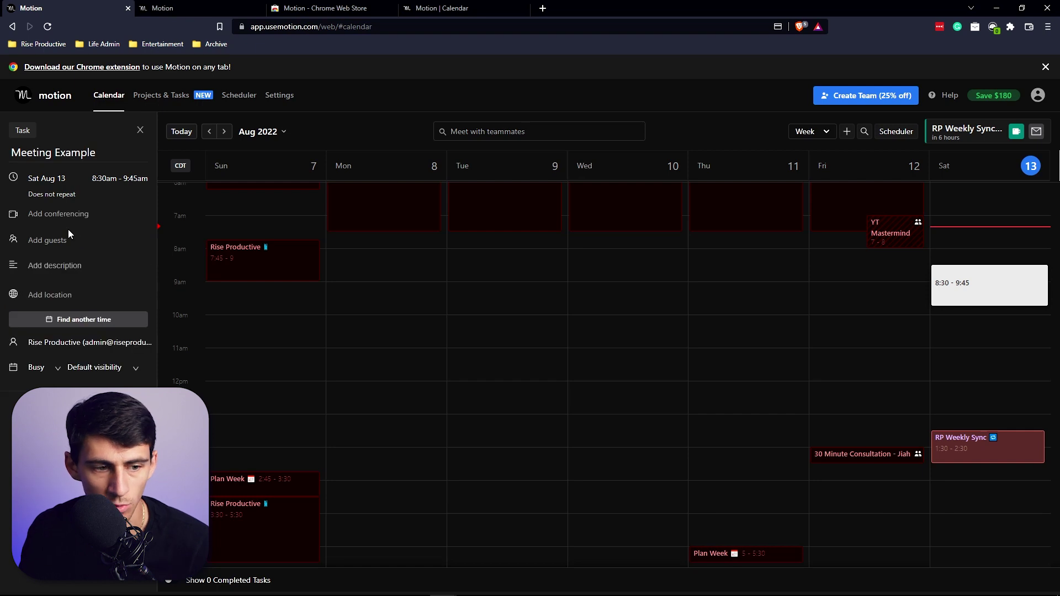
click(54, 214)
click(58, 270)
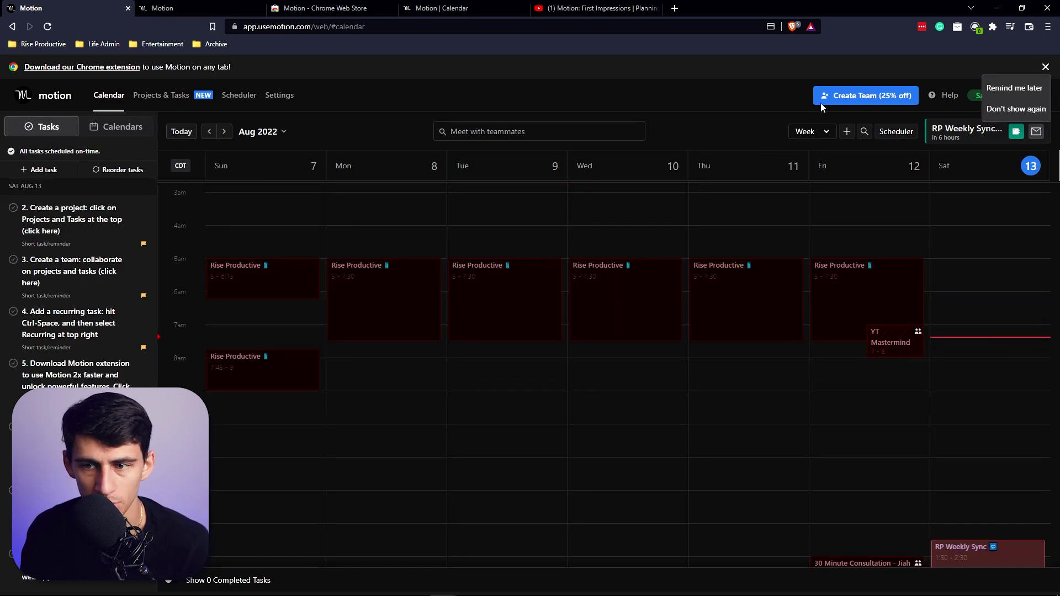
- Create a task named "Example Task" from 10:45am to 12:30pm on August 13 in the day calendar, and check its details
key(d)
scroll(386, 370, down, 3)
drag(298, 207, 290, 253)
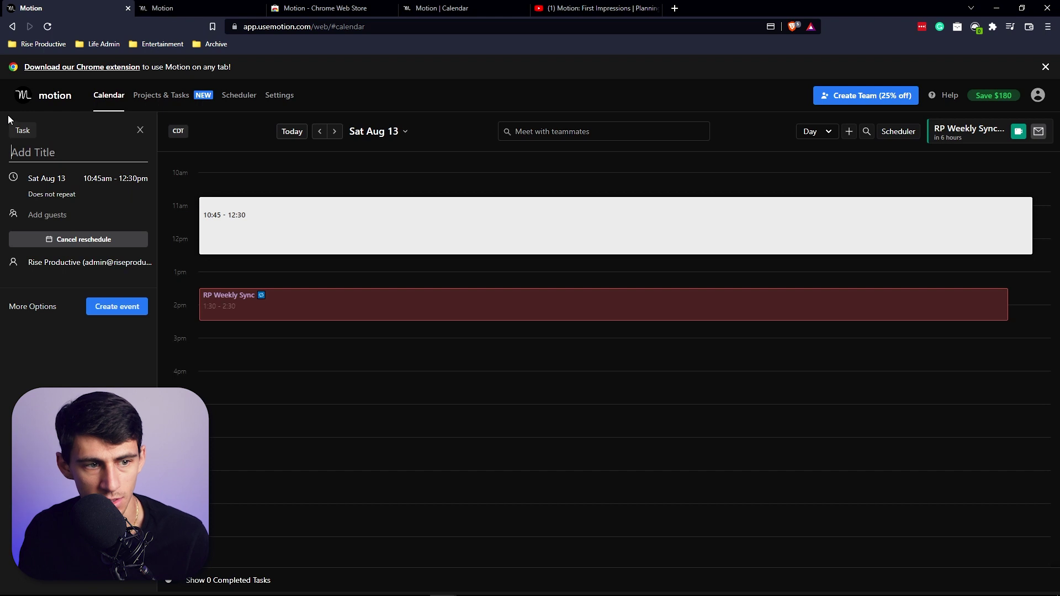
click(23, 130)
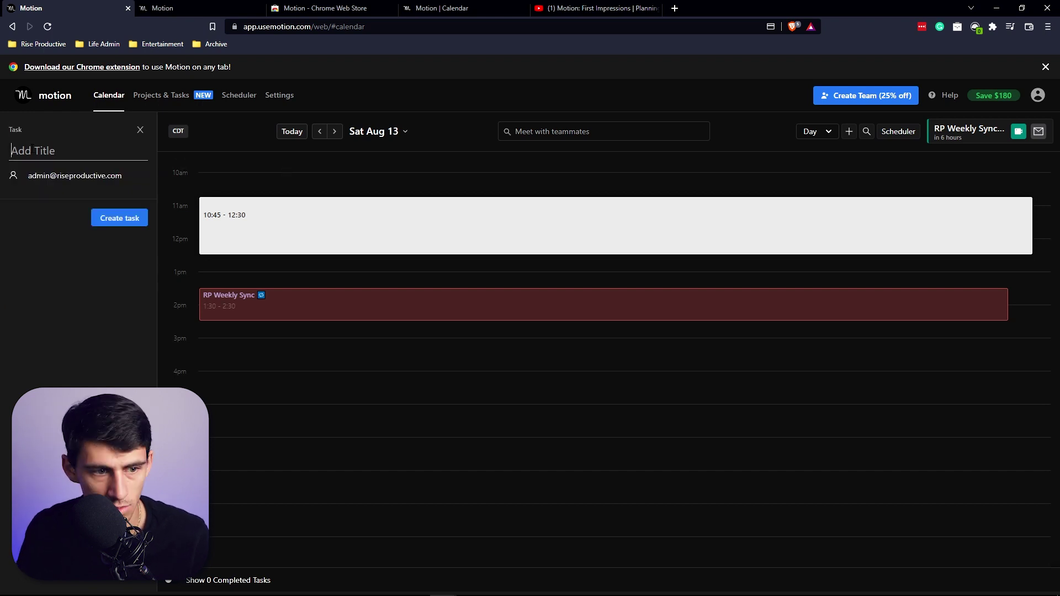
text(Example Task)
key(Return)
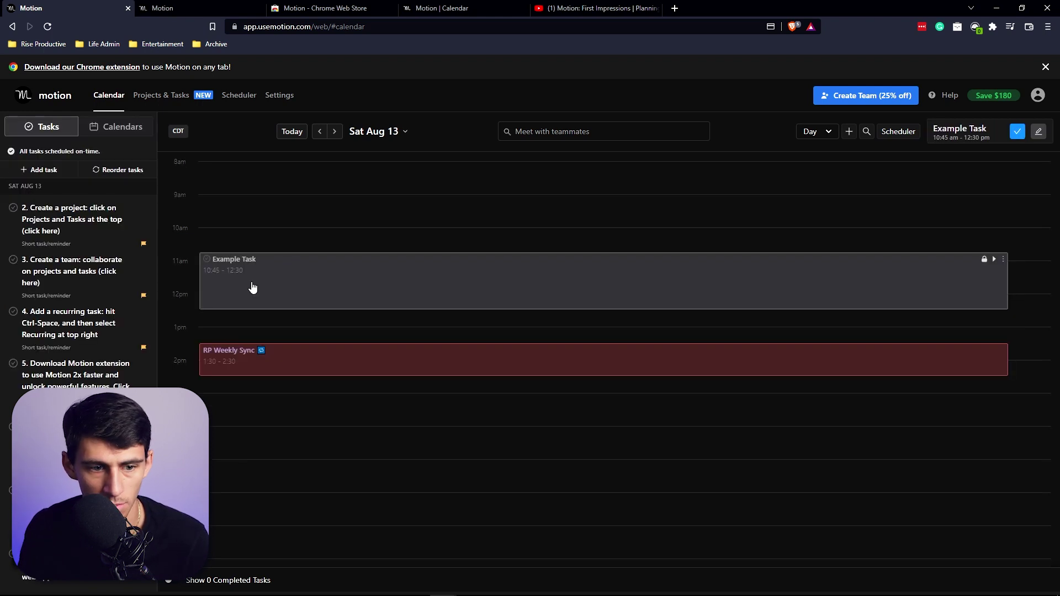
click(251, 287)
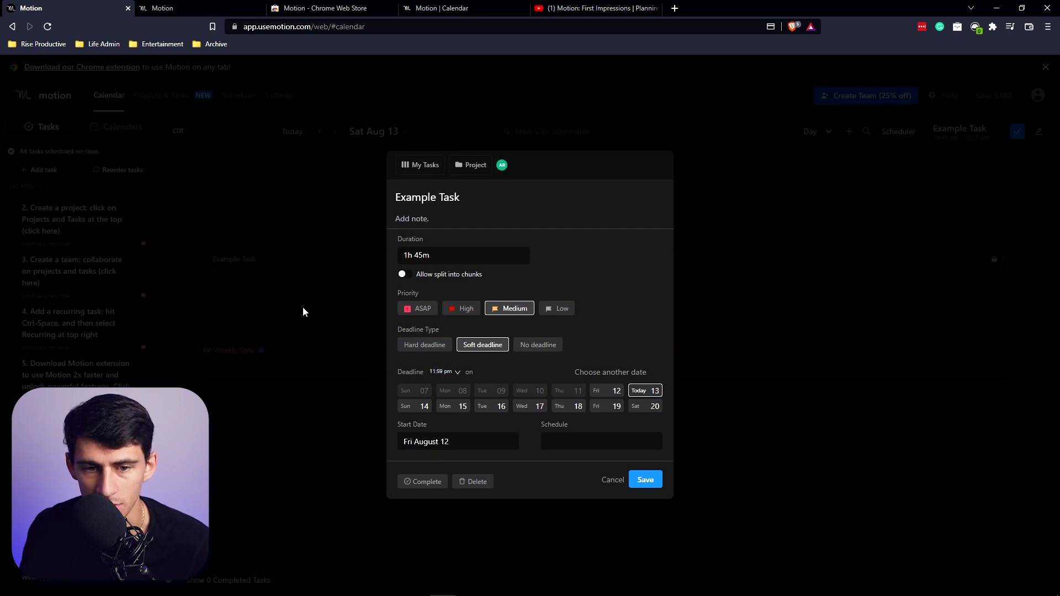
click(287, 208)
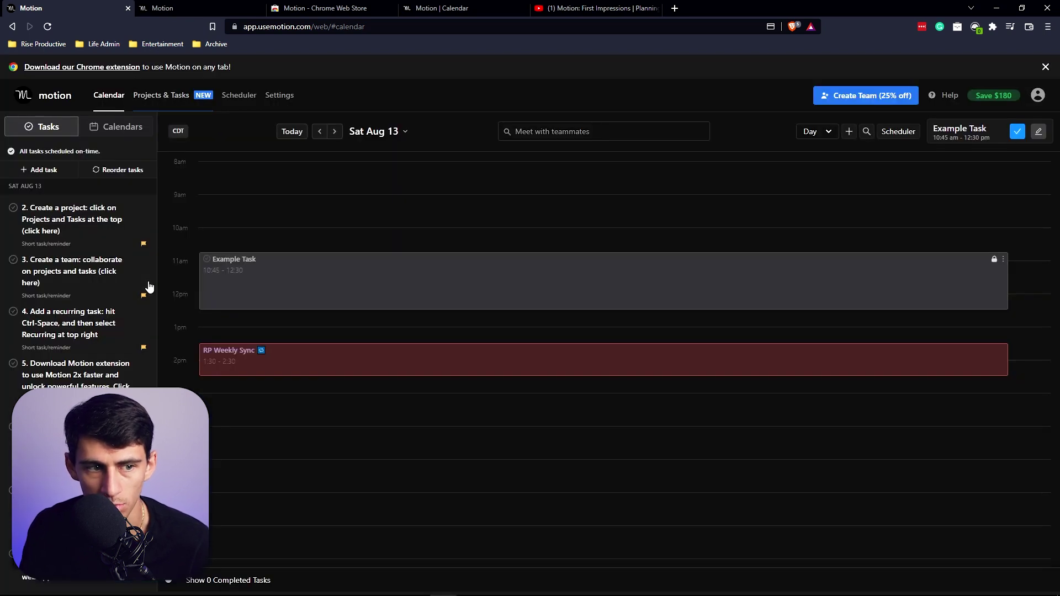
- Create the event "Example MEeting" on August 13 from 7:45am to 9:45am with Google Meet conferencing
click(236, 339)
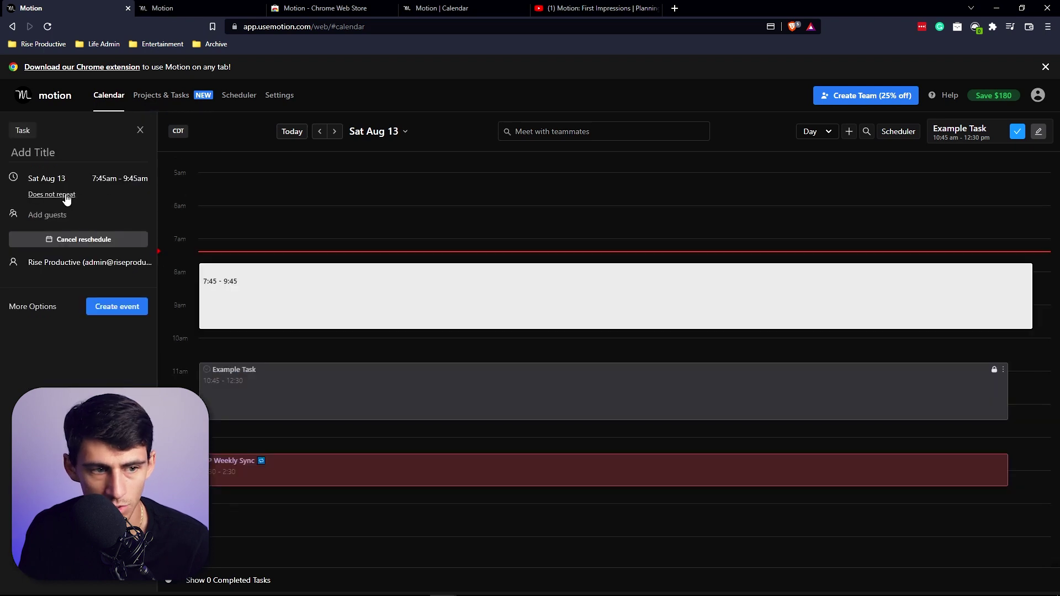
click(43, 309)
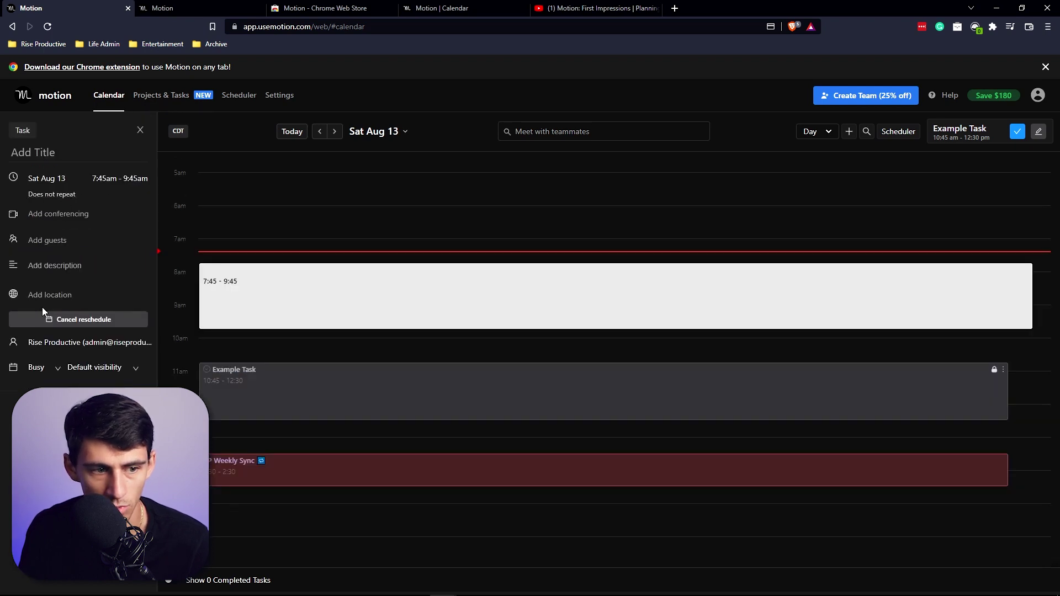
click(50, 217)
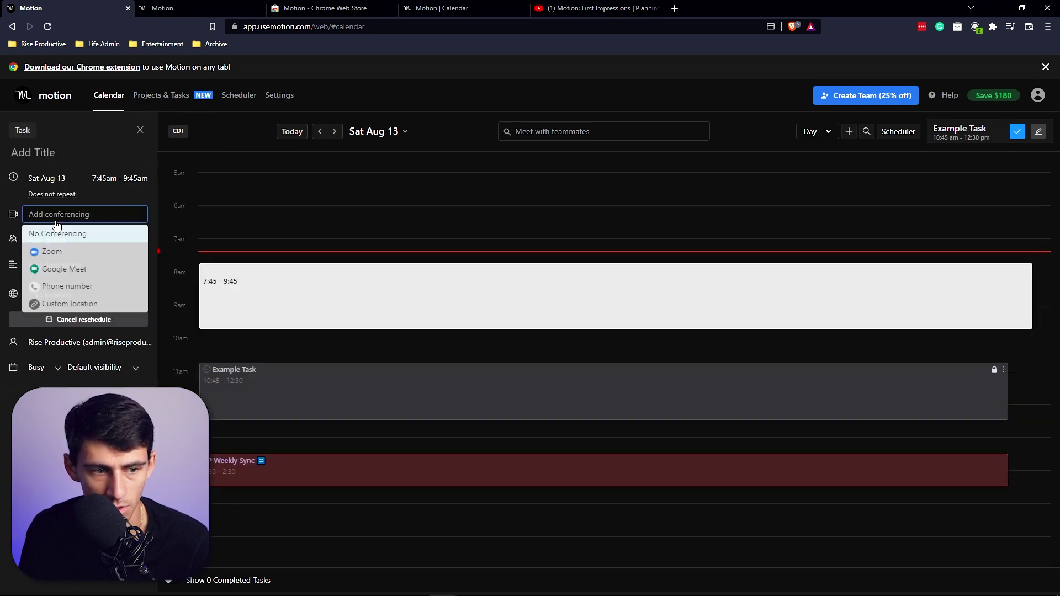
click(67, 269)
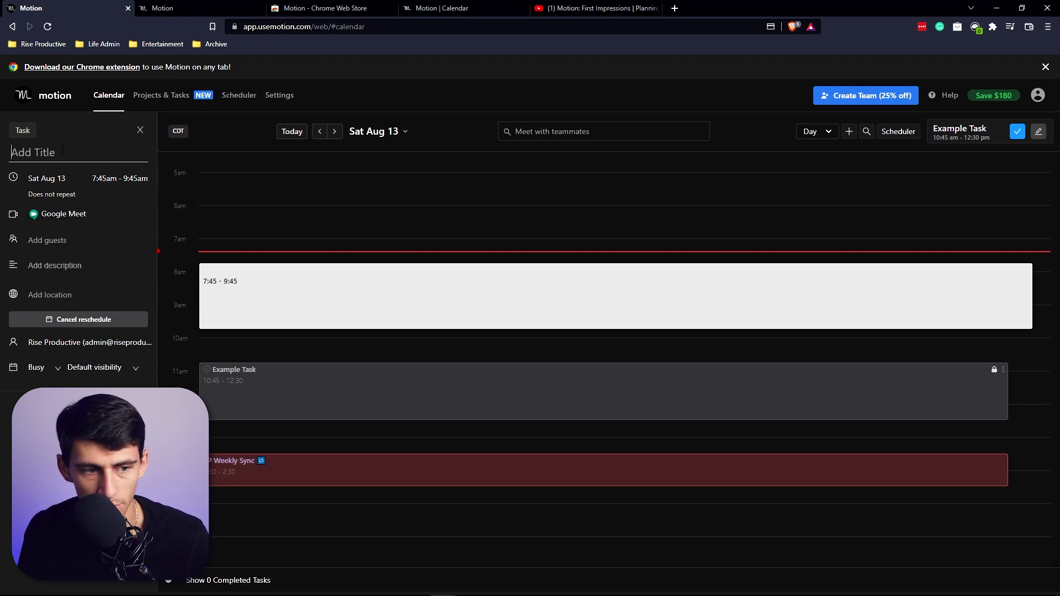
text(Example MEeting)
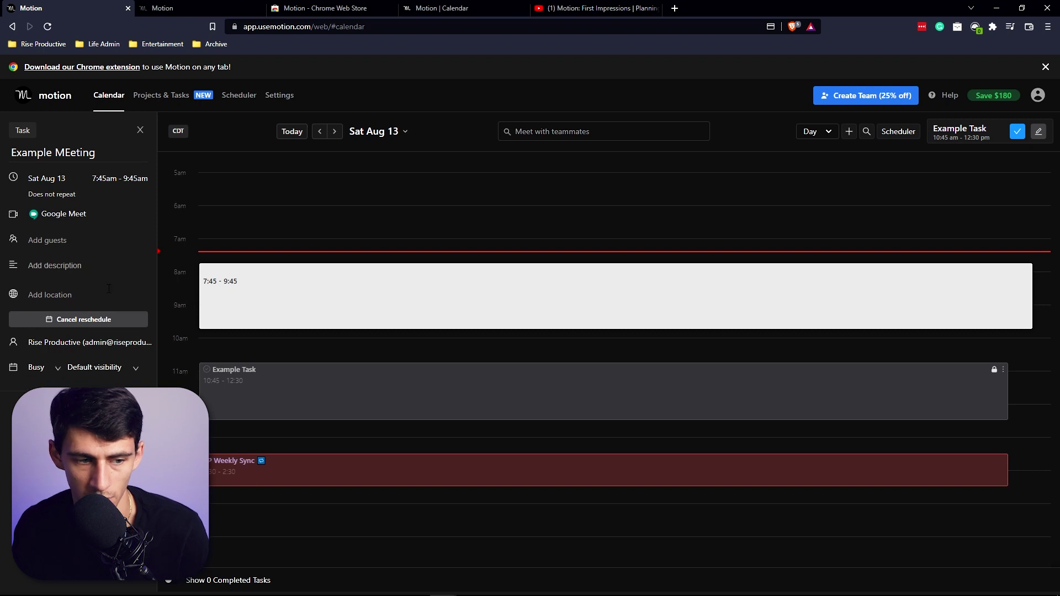
key(Return)
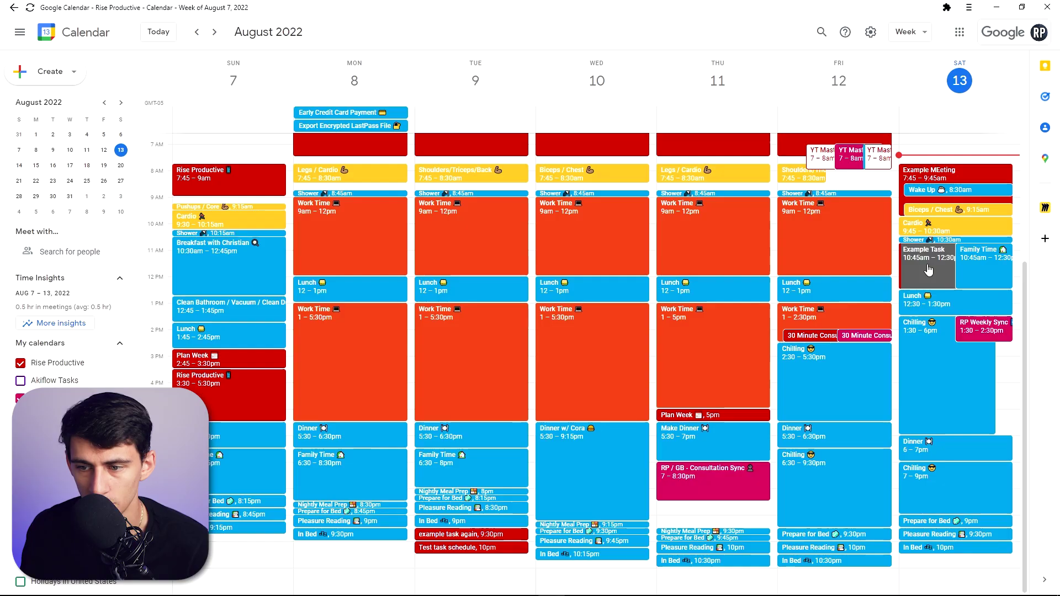
- Check the details of the synced Example Task and Example MEeting events on August 13 in Google Calendar
click(929, 265)
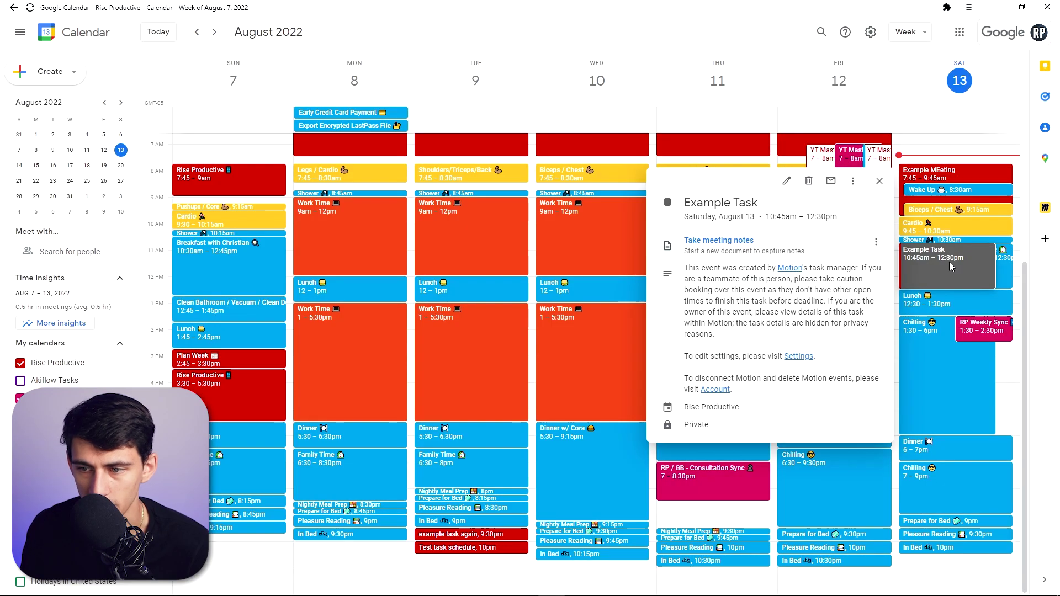
click(938, 184)
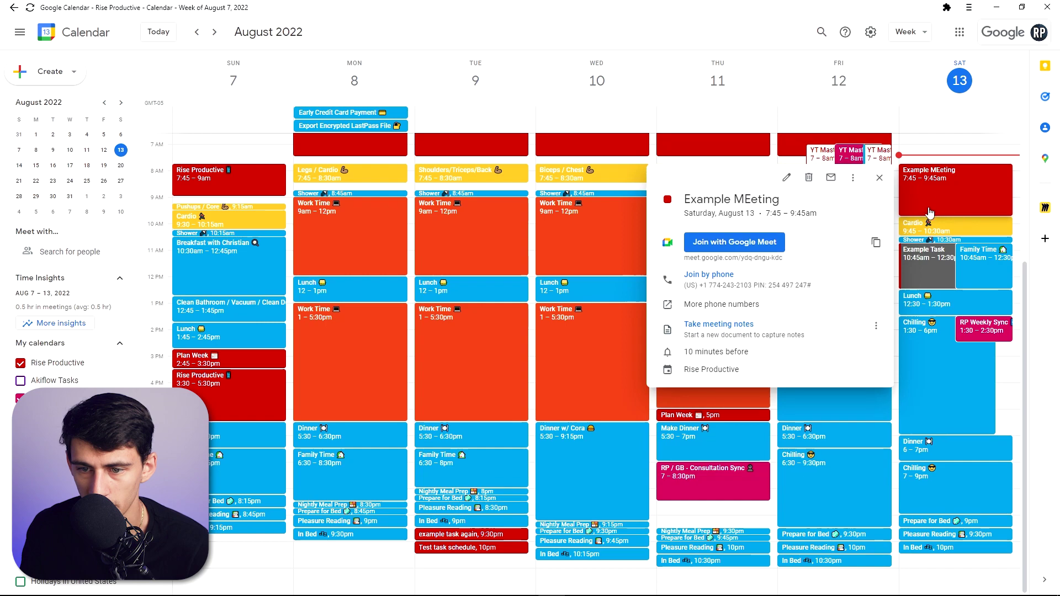
click(918, 263)
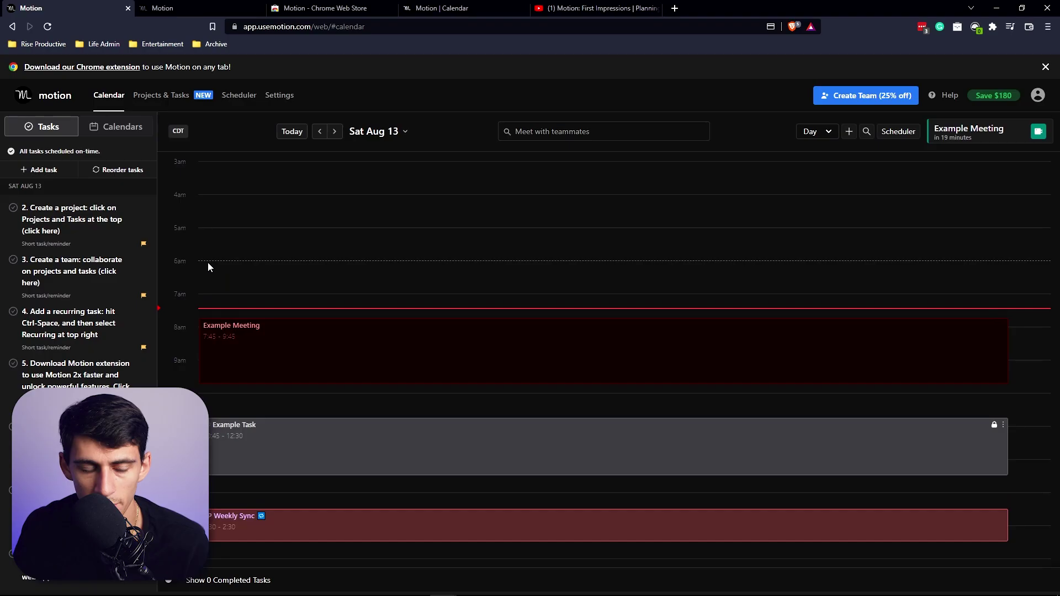
- Create a task named "Workout" from 6am to 7am on August 13 in Motion's day calendar
drag(208, 263, 208, 296)
click(22, 134)
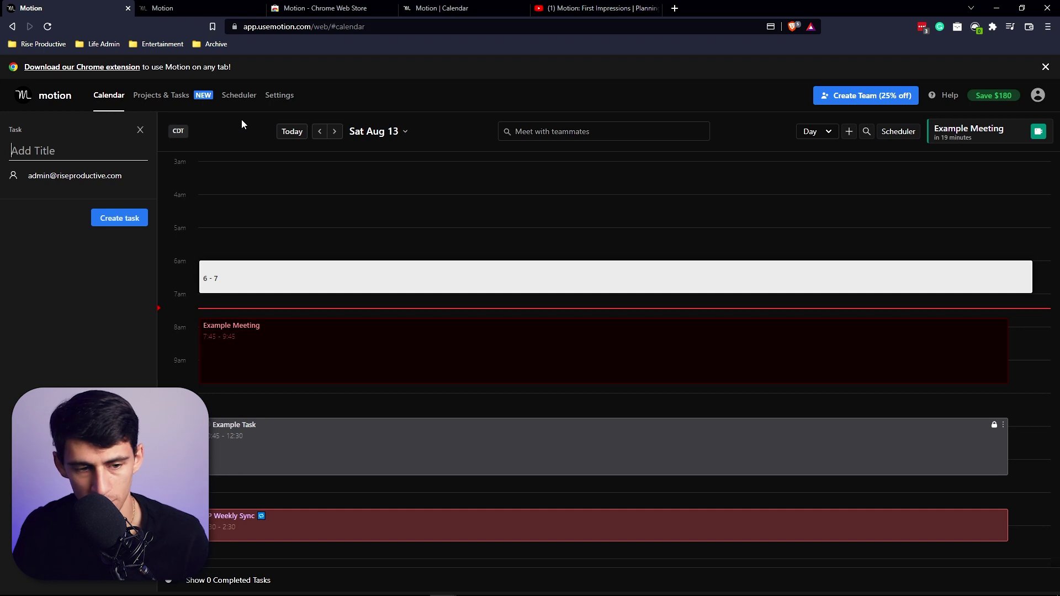
text(Workout)
key(Return)
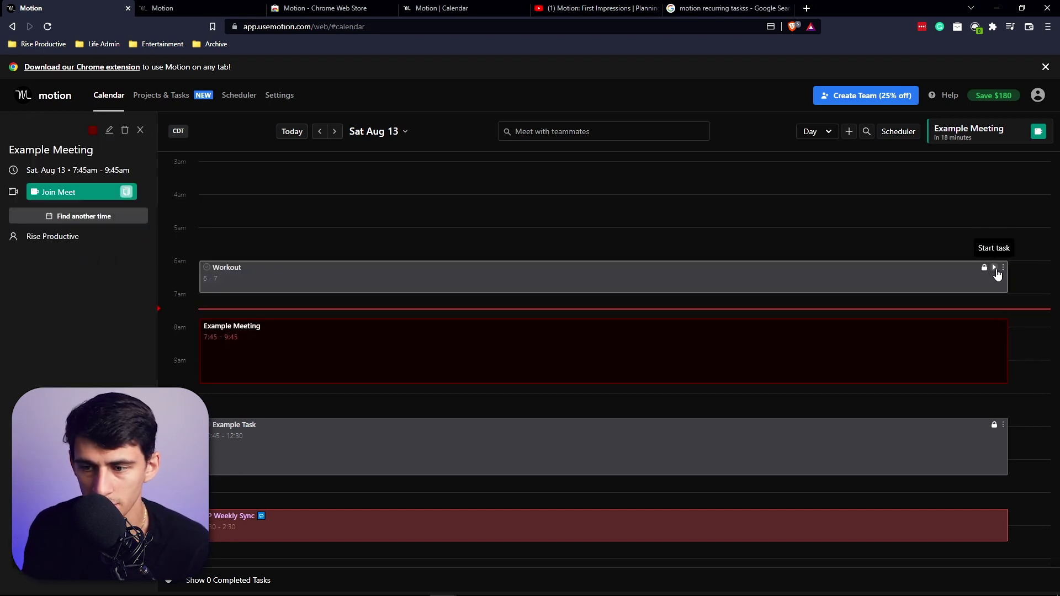
- Start the Workout task immediately and move Example Meeting to 8:45–10:45am to clear the overlap
click(994, 268)
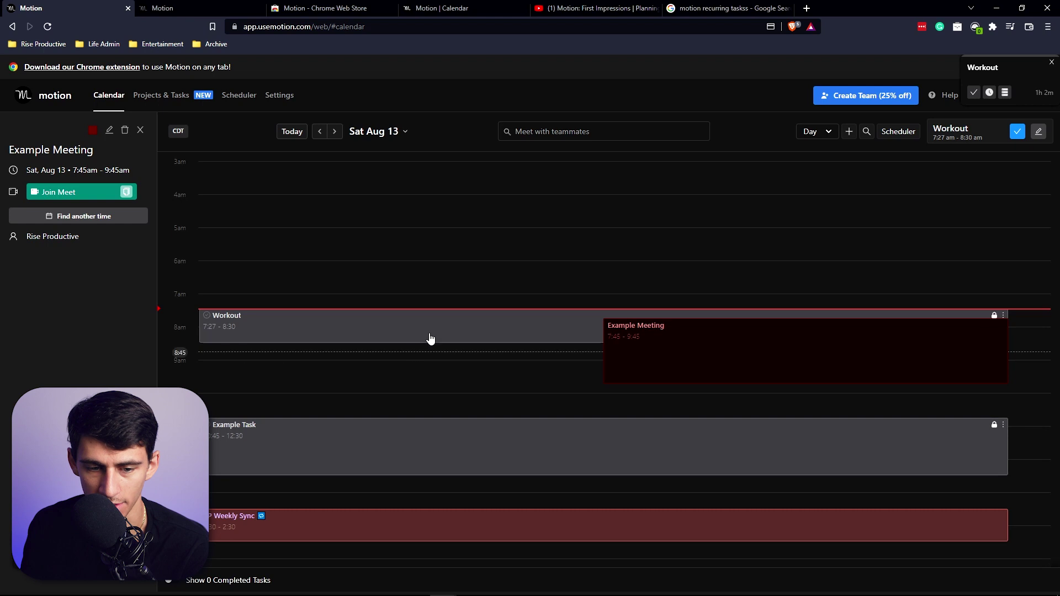
drag(761, 362, 632, 386)
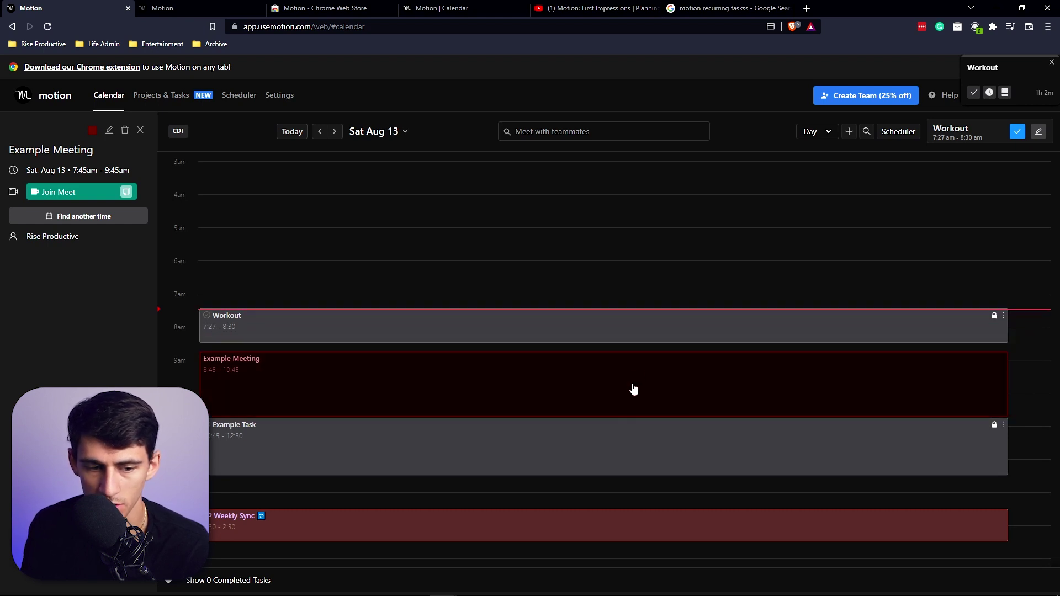
- Edit the Workout task to allow splitting it into chunks, and save it
click(1003, 315)
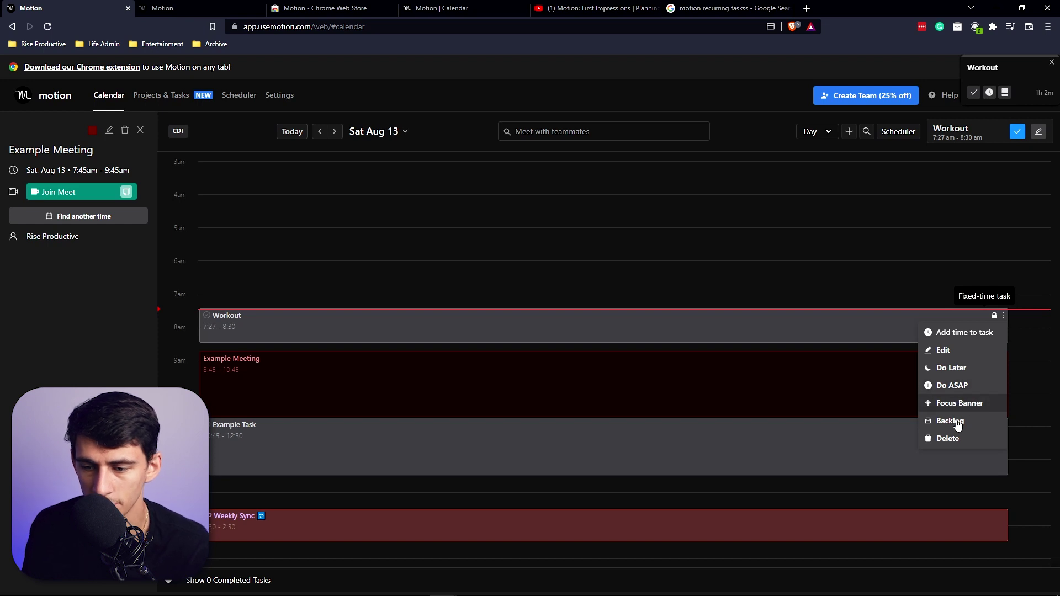
click(944, 350)
click(404, 275)
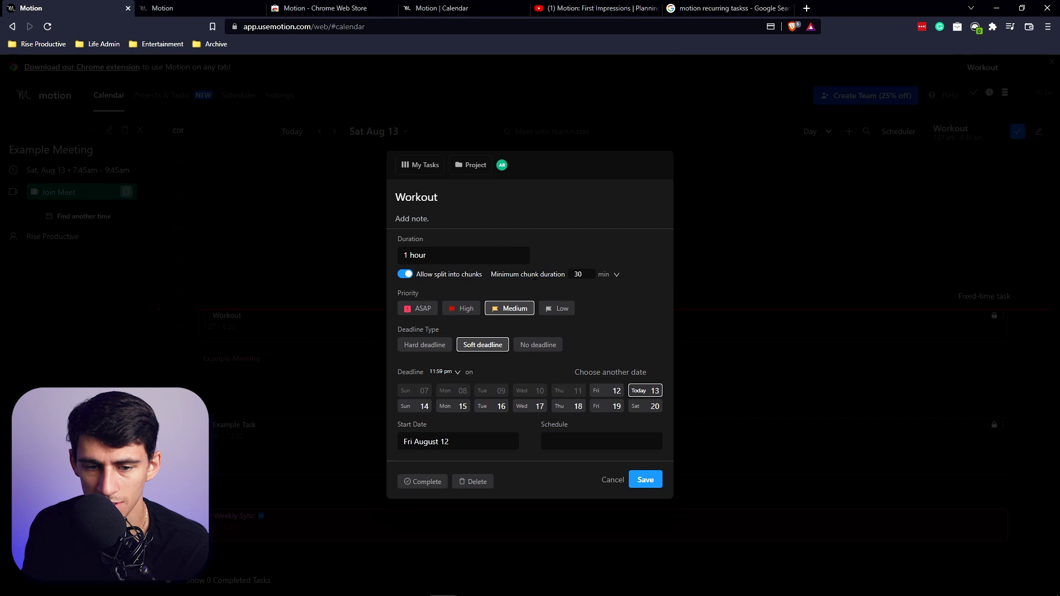
drag(490, 276, 564, 276)
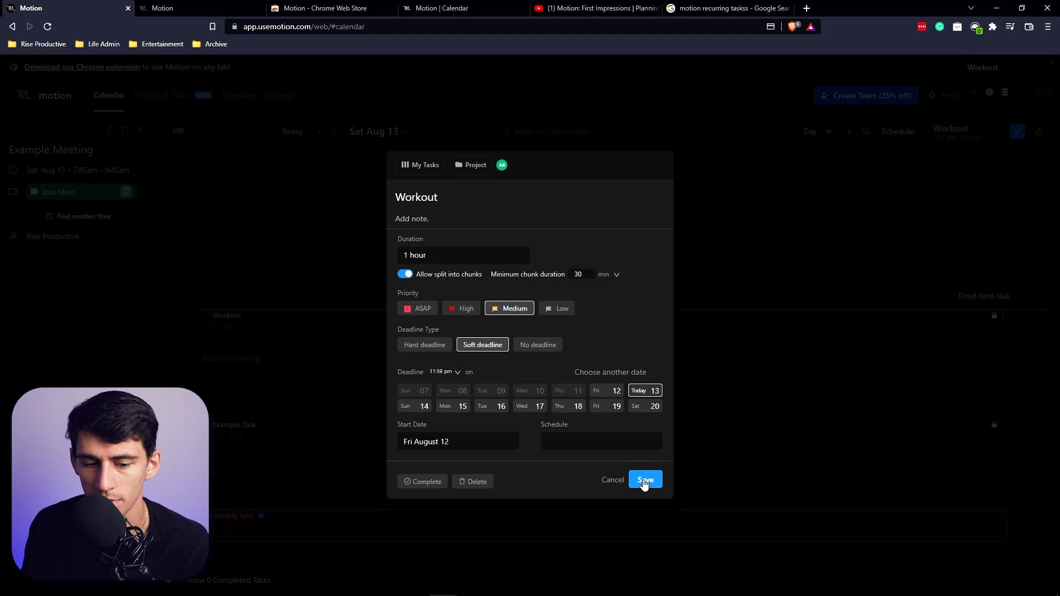
click(644, 481)
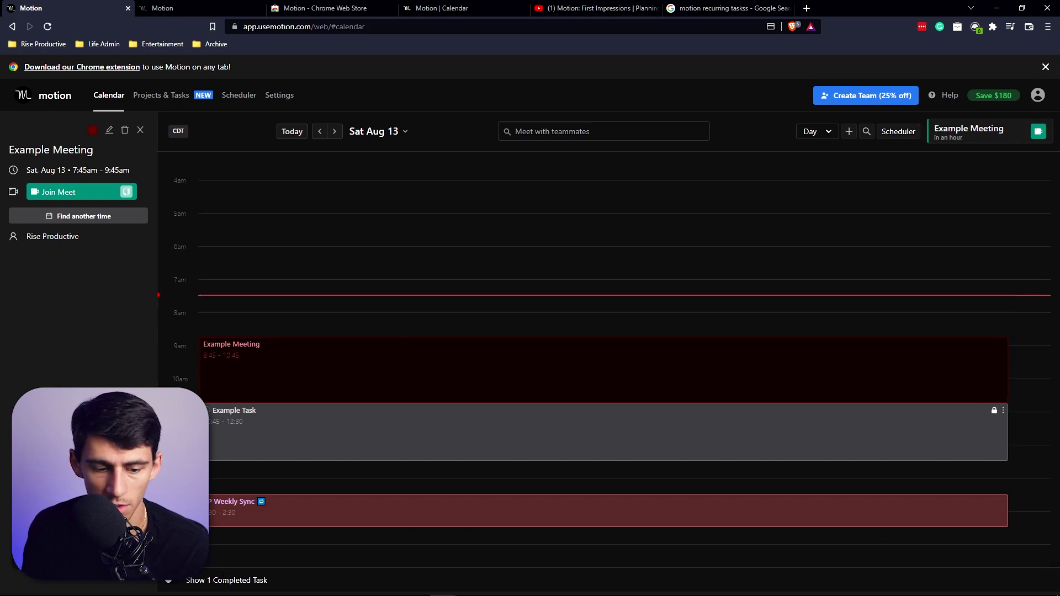
- Show completed tasks in the day calendar and close the Example Meeting details
click(169, 583)
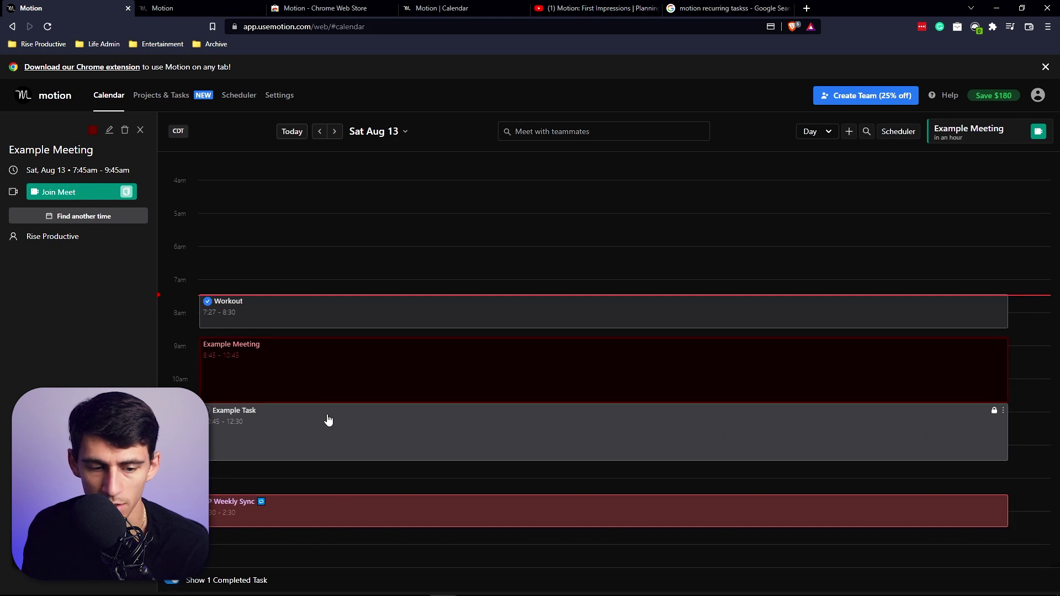
key(Escape)
scroll(264, 214, up, 1)
scroll(412, 281, down, 4)
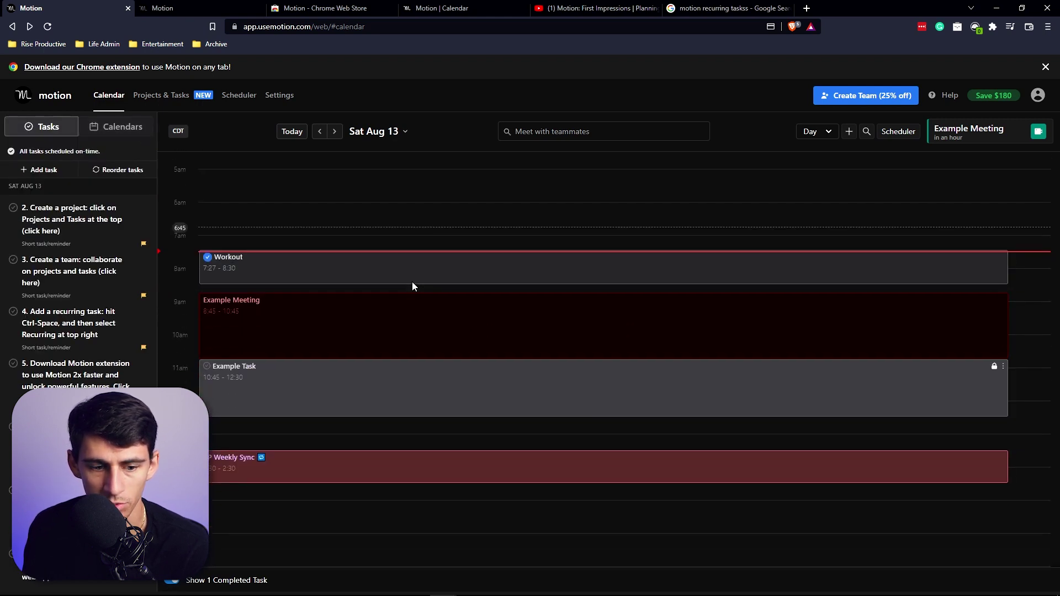